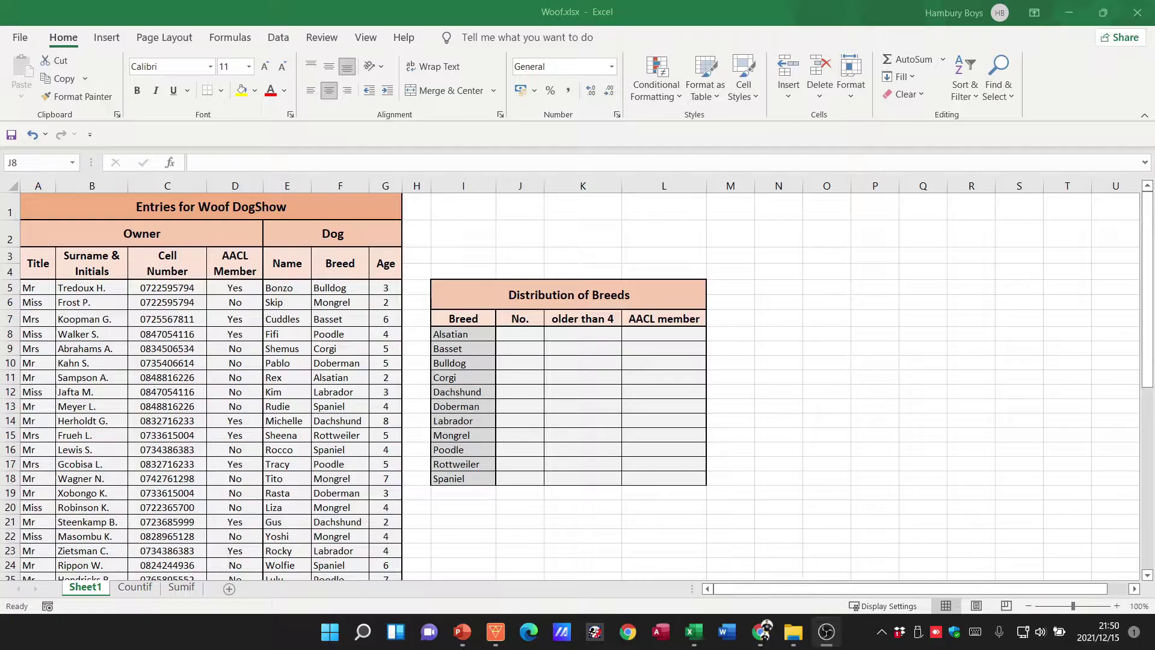
Review the COUNTIF versus COUNTIFS notes on the Countif sheet and the dogs' Breed column on Sheet1, enlarging the view.
{"action": "key", "text": "alt+Tab"}
{"action": "key", "text": "ctrl+Page_Down"}
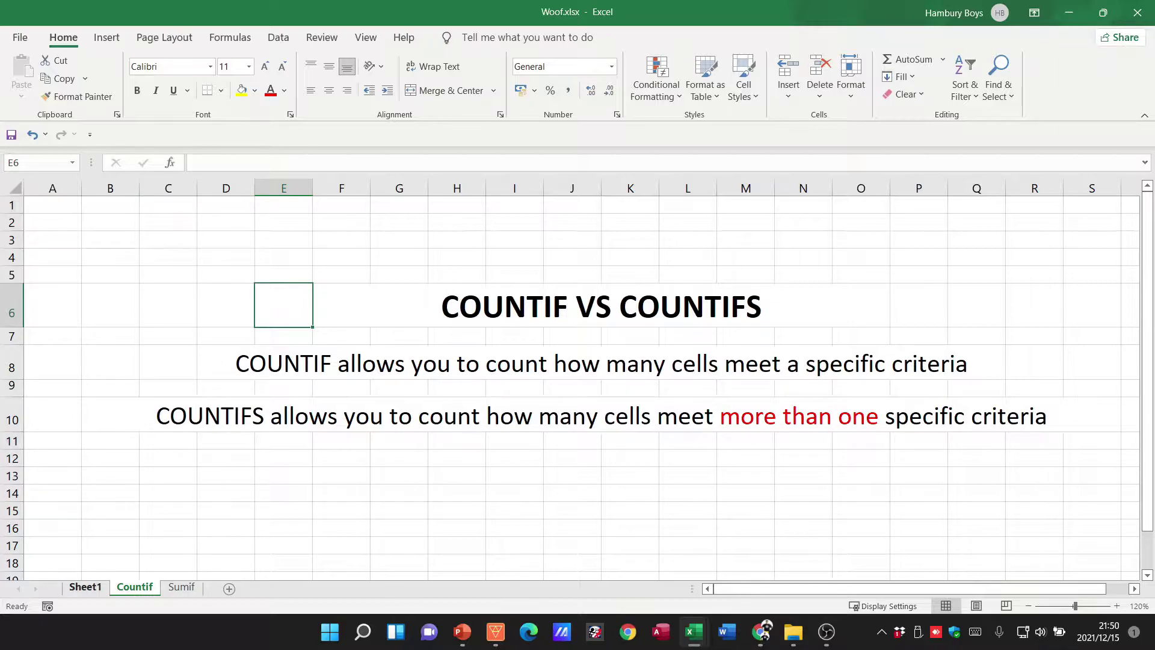
{"action": "left_click", "coordinate": [85, 586]}
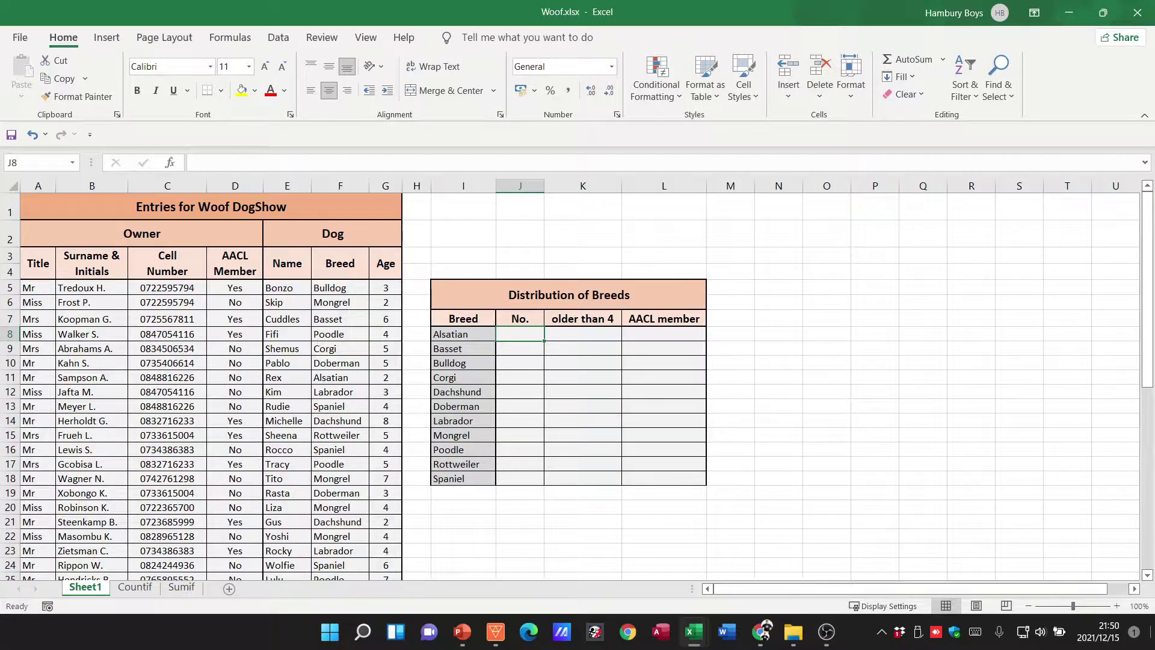
{"action": "left_click", "coordinate": [1117, 606]}
{"action": "left_click", "coordinate": [1117, 606]}
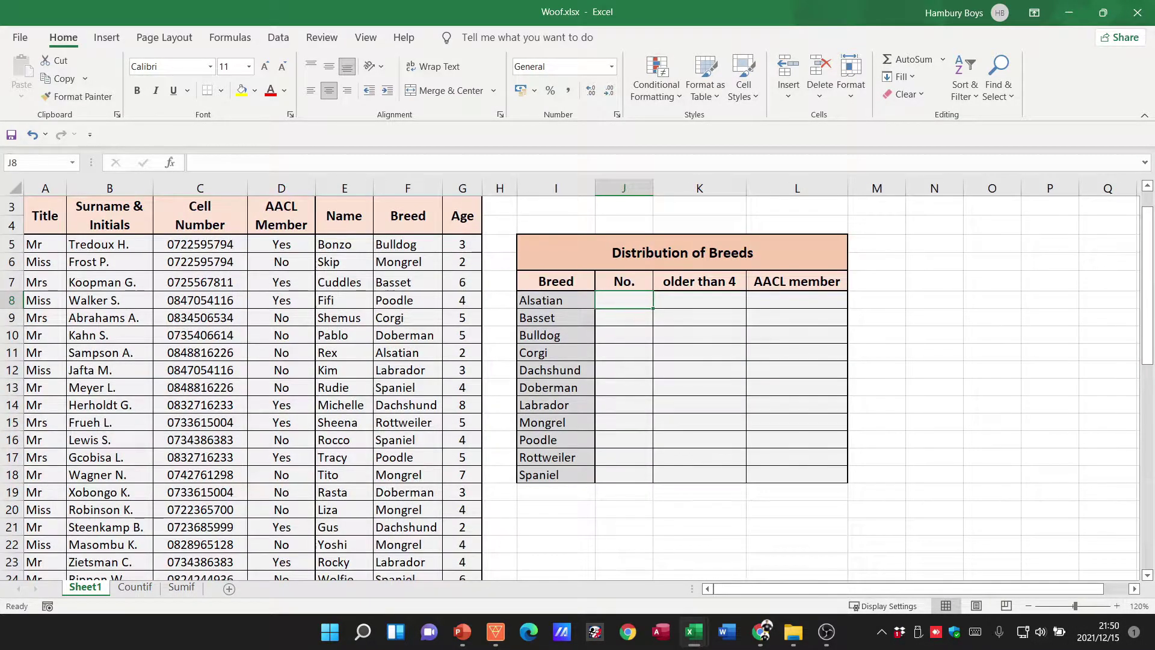
{"action": "scroll", "coordinate": [572, 386], "scroll_direction": "up", "scroll_amount": 1}
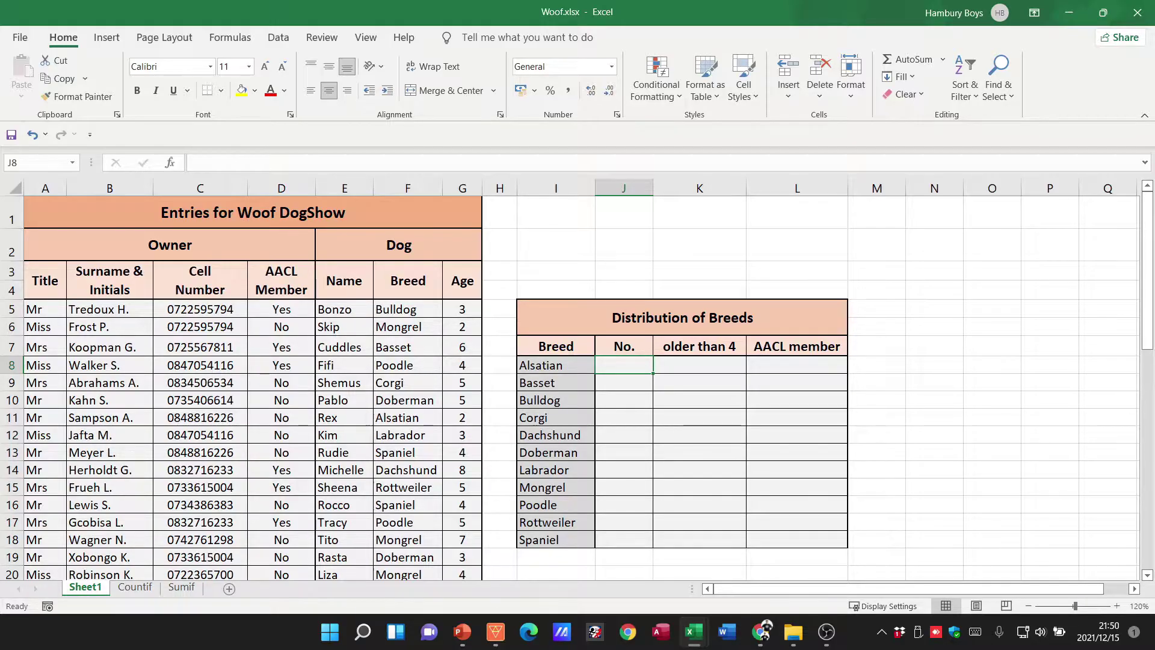
{"action": "left_click_drag", "start_coordinate": [409, 309], "coordinate": [408, 522]}
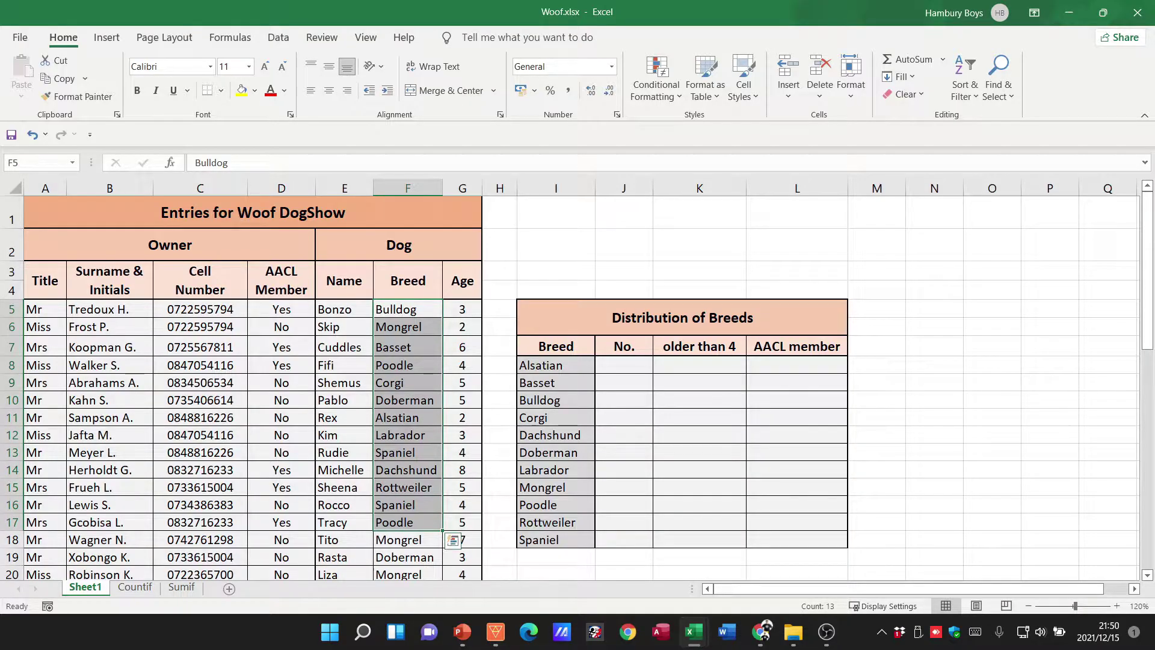
Find the COUNTIF function by search and insert it in cell J8, beside Alsatian in the No. column.
{"action": "left_click", "coordinate": [624, 365]}
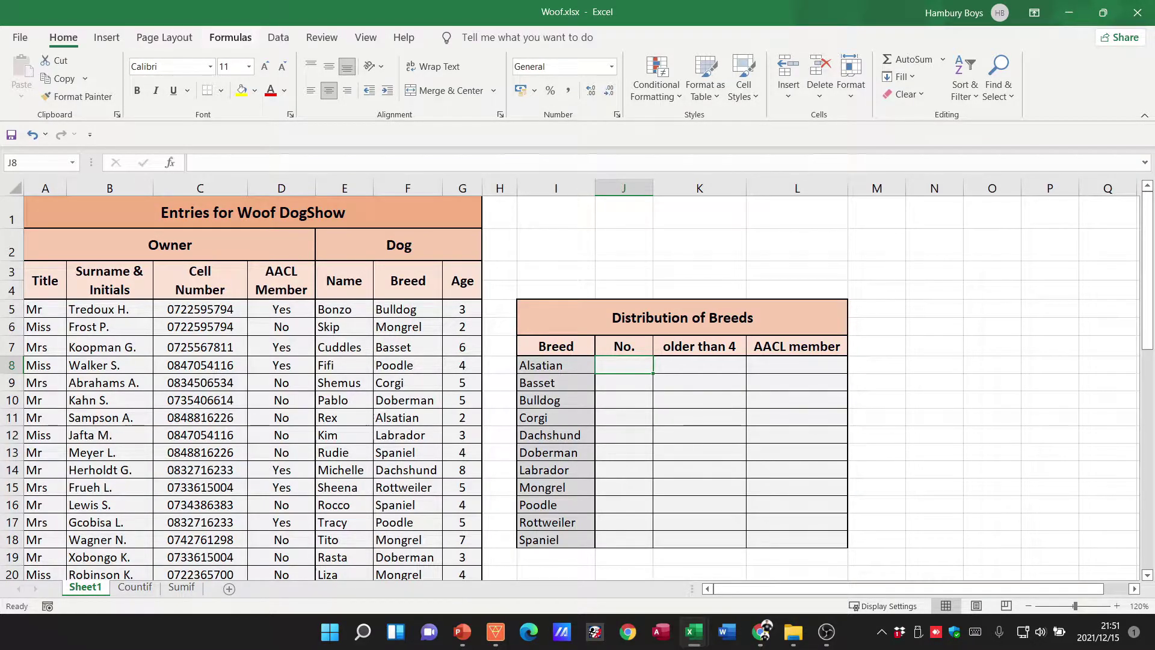
{"action": "left_click", "coordinate": [230, 37]}
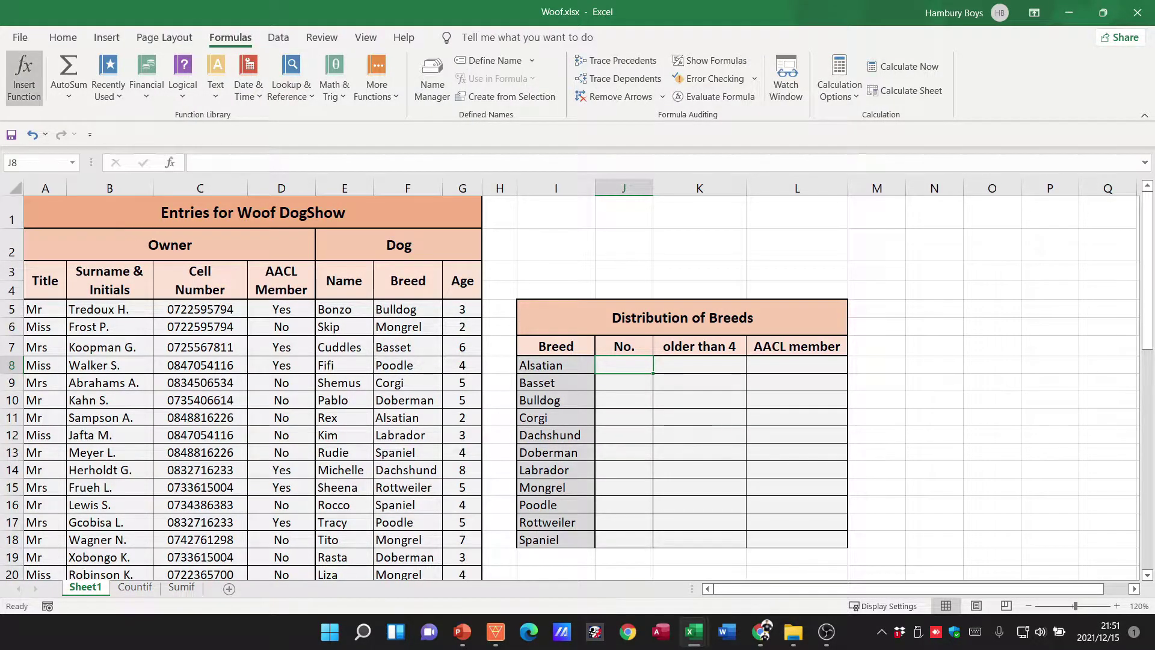
{"action": "left_click", "coordinate": [24, 75]}
{"action": "left_click_drag", "start_coordinate": [572, 74], "coordinate": [836, 192]}
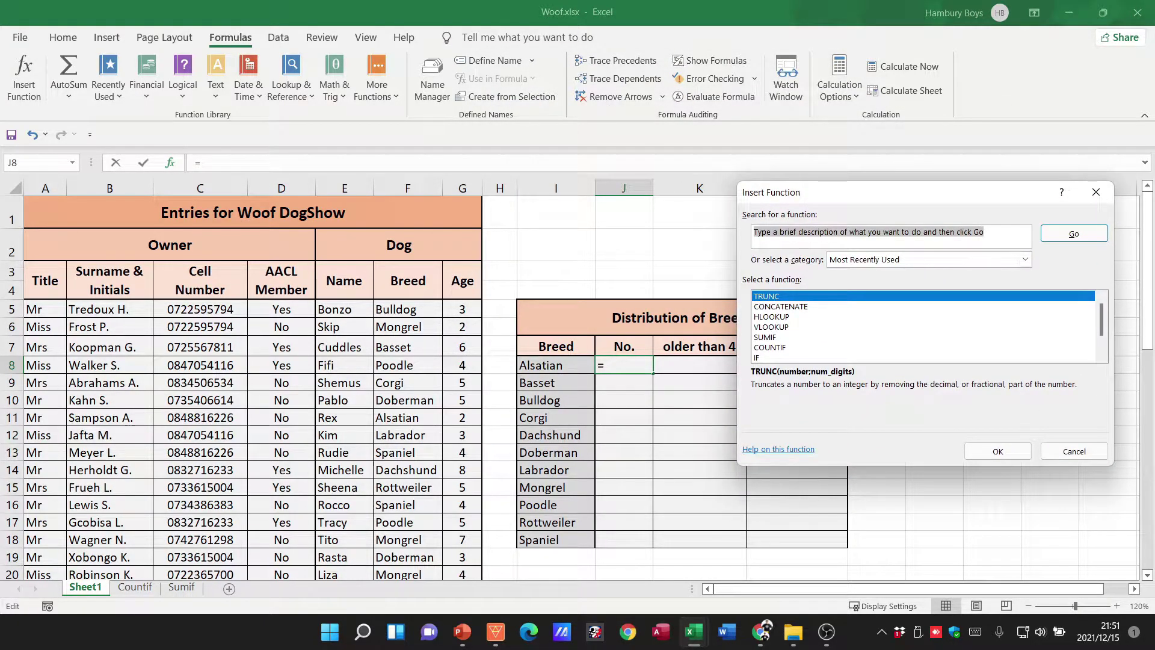
{"action": "type", "text": "countif"}
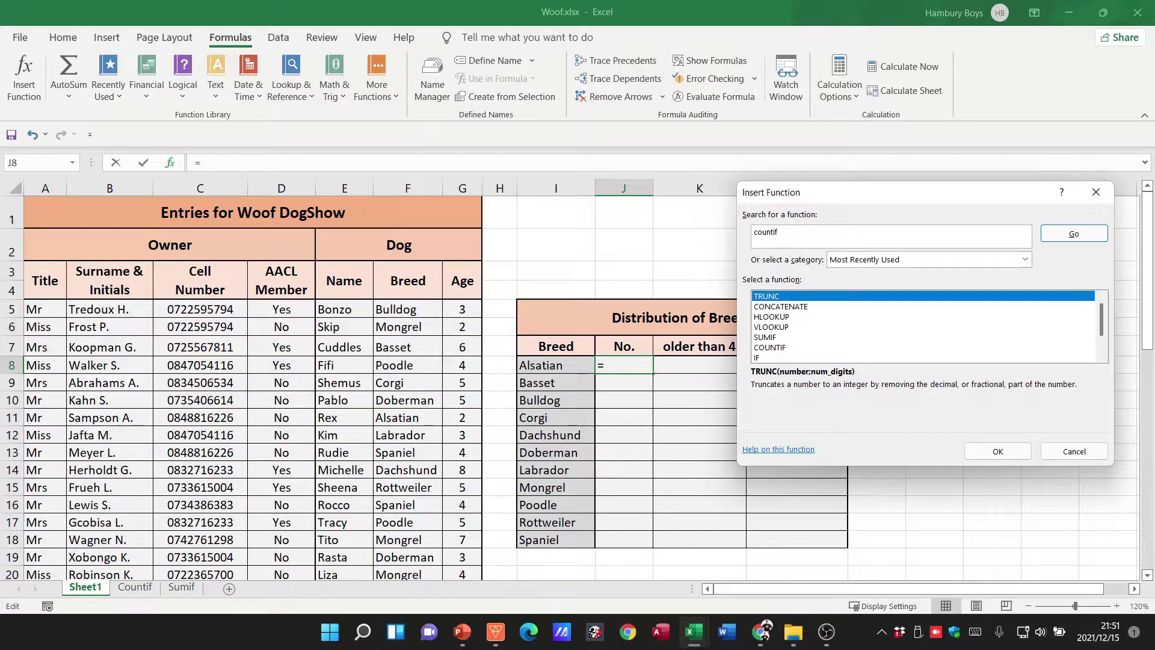
{"action": "left_click", "coordinate": [1074, 234]}
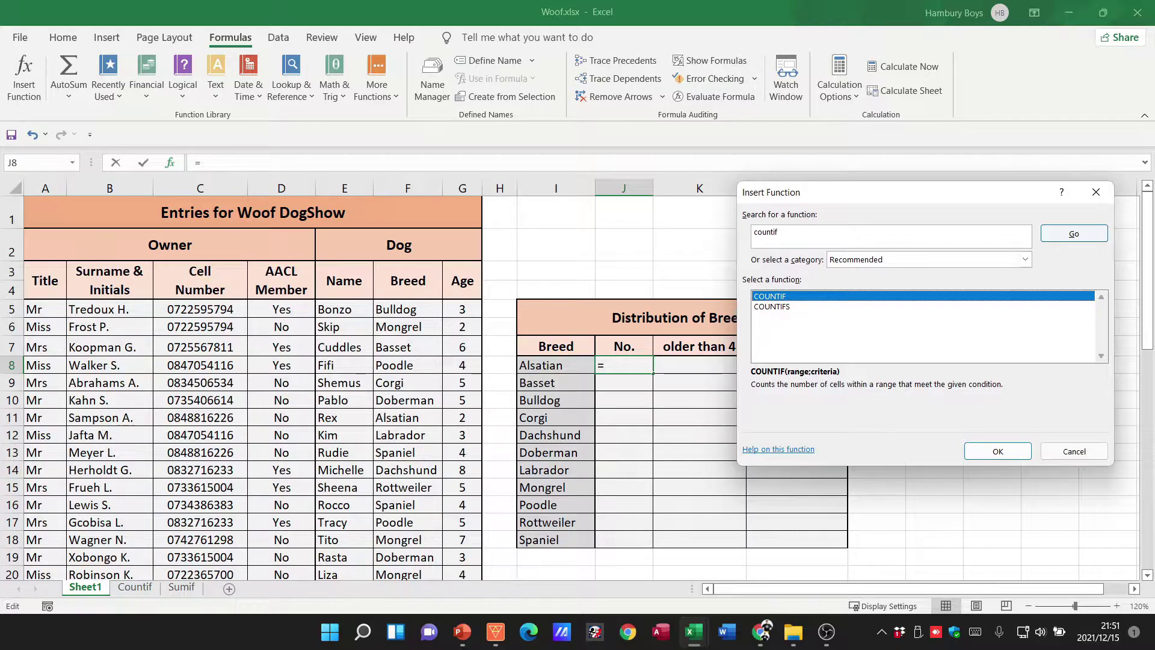
{"action": "key", "text": "Return"}
{"action": "left_click_drag", "start_coordinate": [783, 234], "coordinate": [731, 96]}
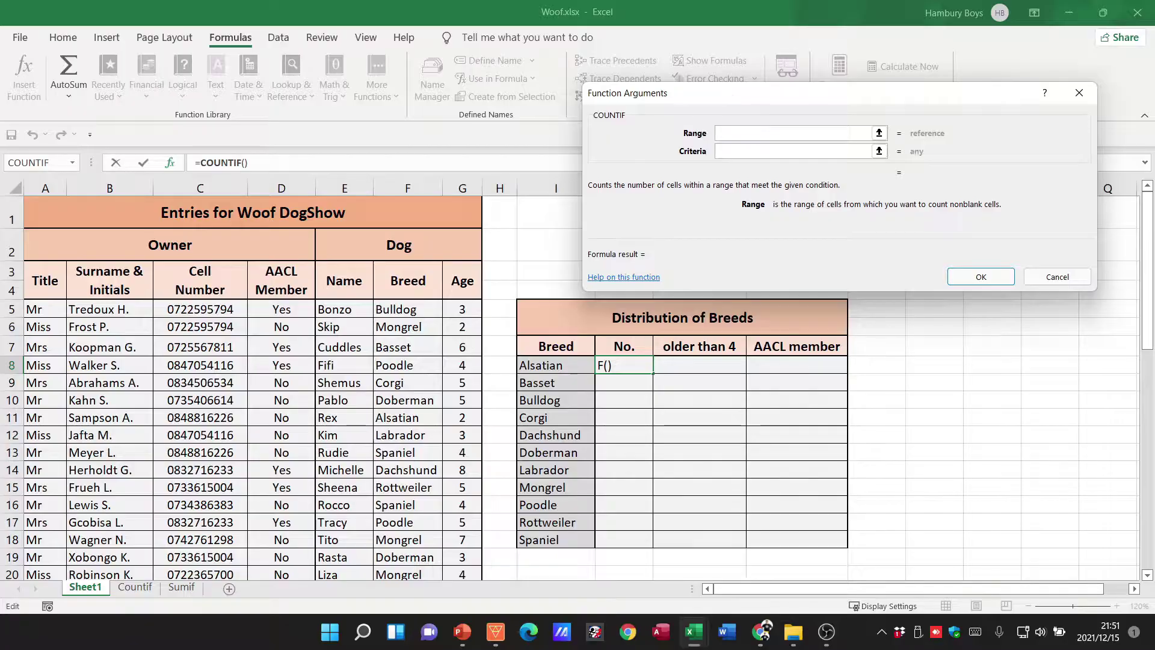
Complete the COUNTIF in J8 with range F5:F36 and criterion Alsatian.
{"action": "left_click_drag", "start_coordinate": [408, 309], "coordinate": [408, 569]}
{"action": "left_click", "coordinate": [794, 151]}
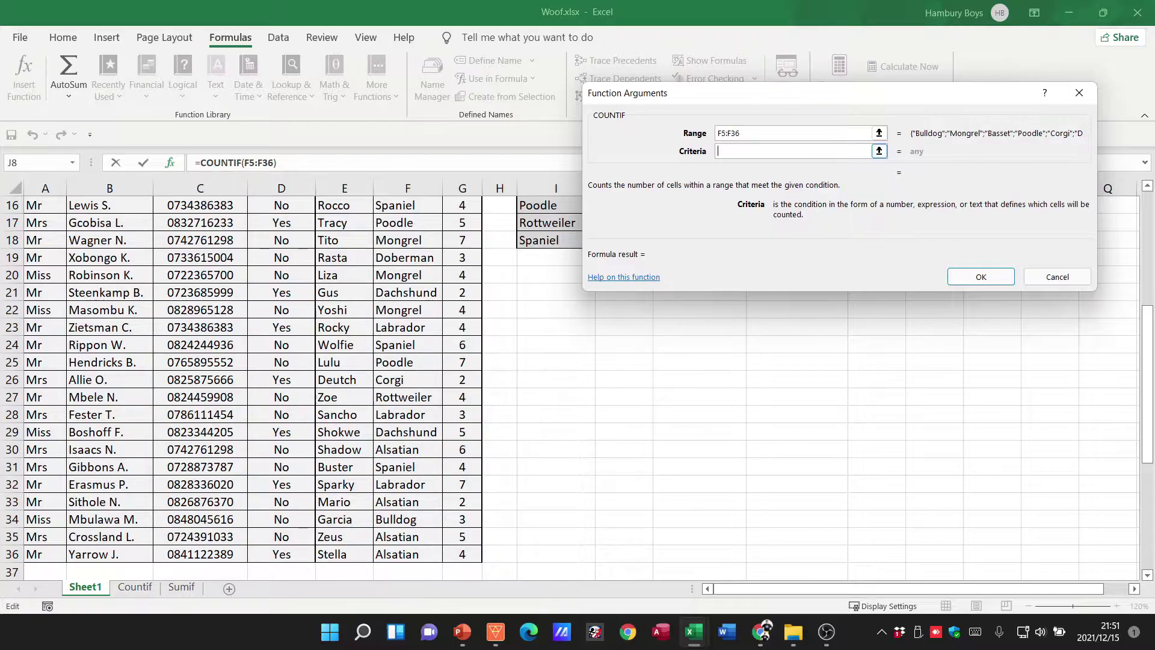
{"action": "scroll", "coordinate": [241, 385], "scroll_direction": "up", "scroll_amount": 5}
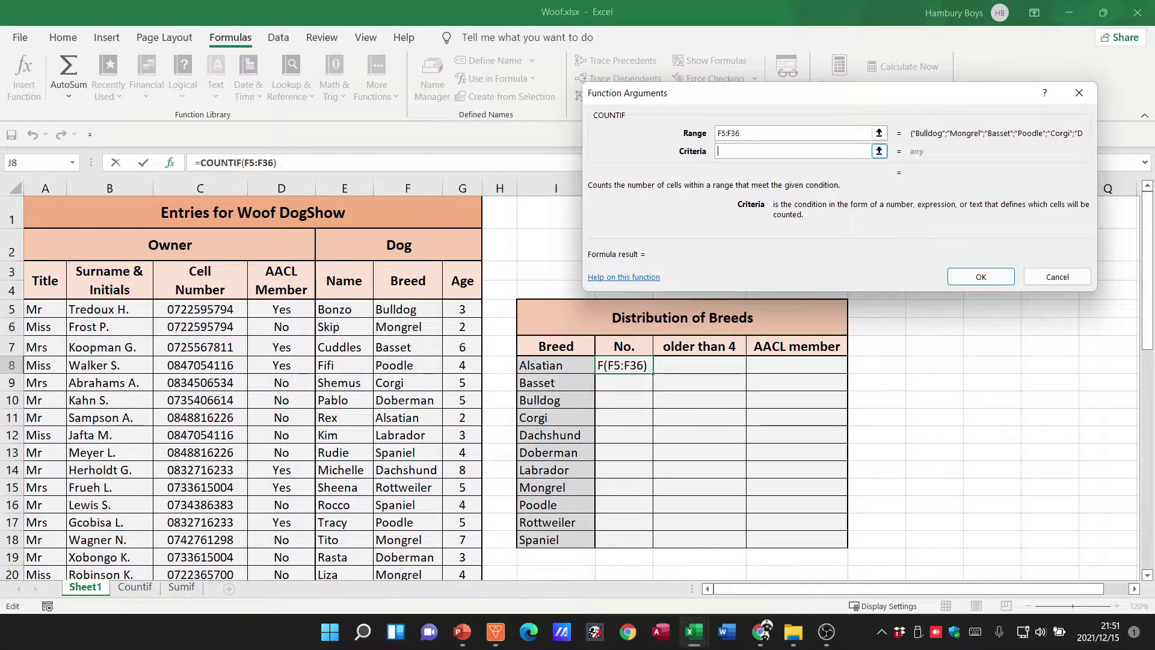
{"action": "type", "text": "Alsatian"}
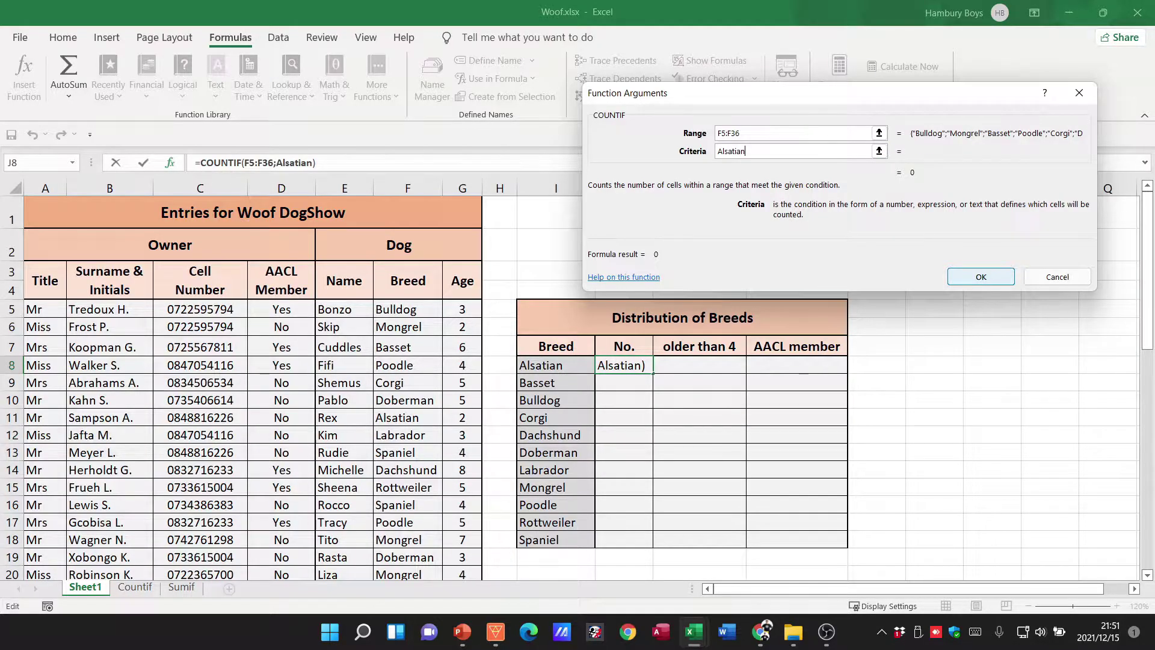
{"action": "left_click", "coordinate": [981, 277]}
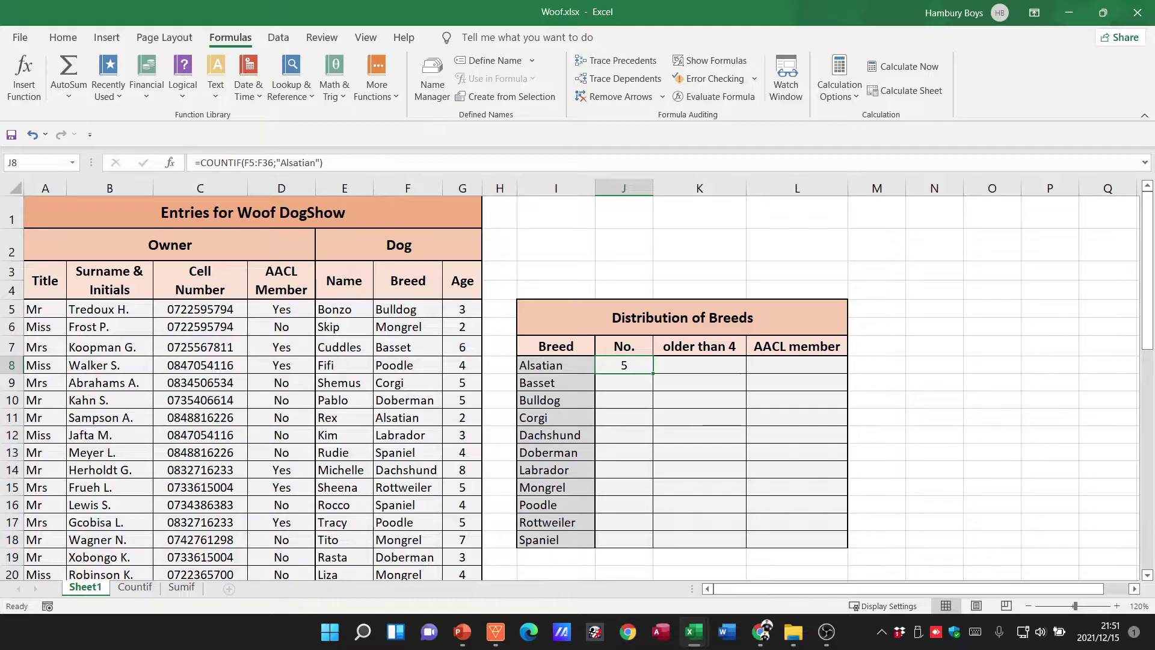
Find the COUNTIFS function by search and insert it in cell M8.
{"action": "left_click", "coordinate": [876, 364]}
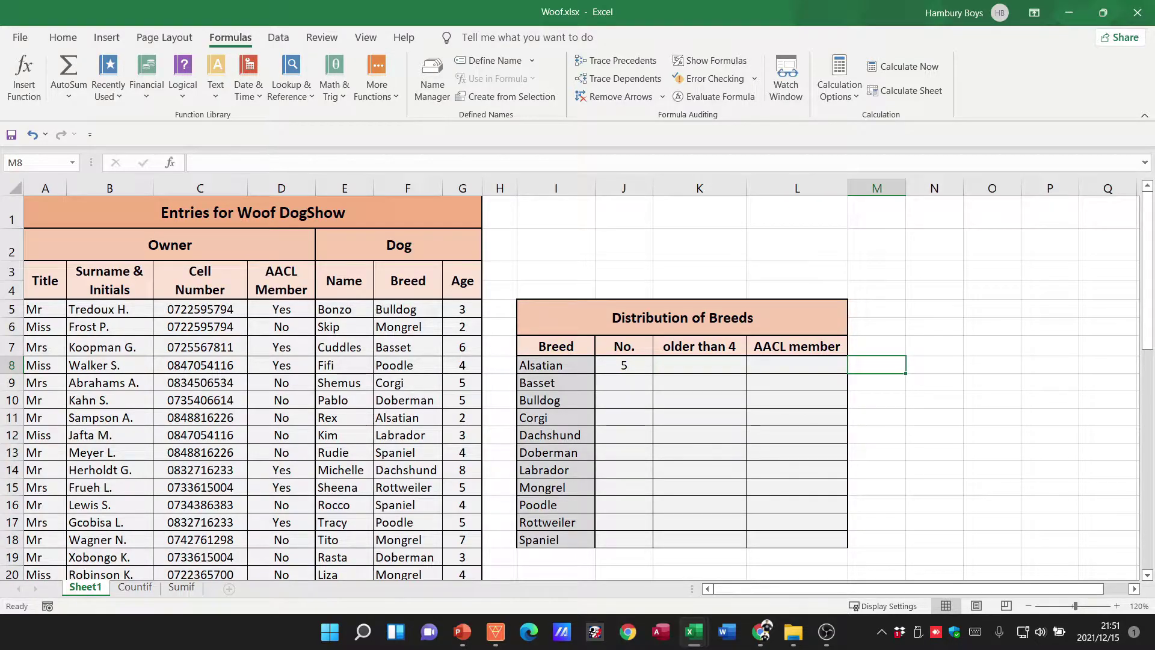
{"action": "left_click", "coordinate": [24, 75]}
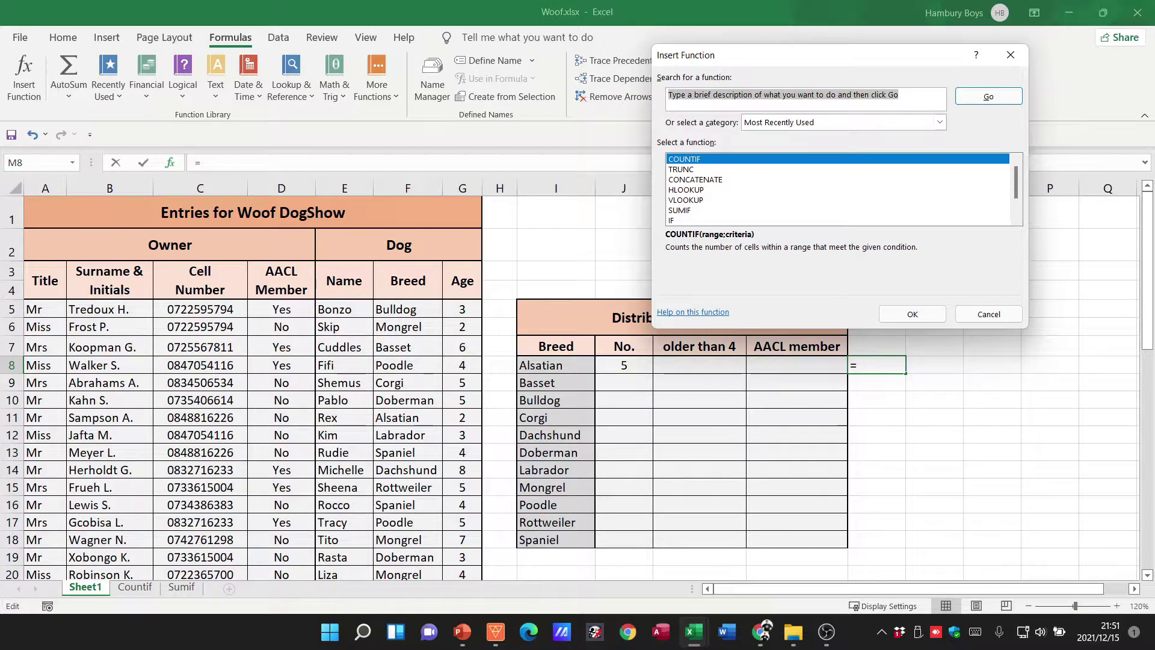
{"action": "type", "text": "countifs"}
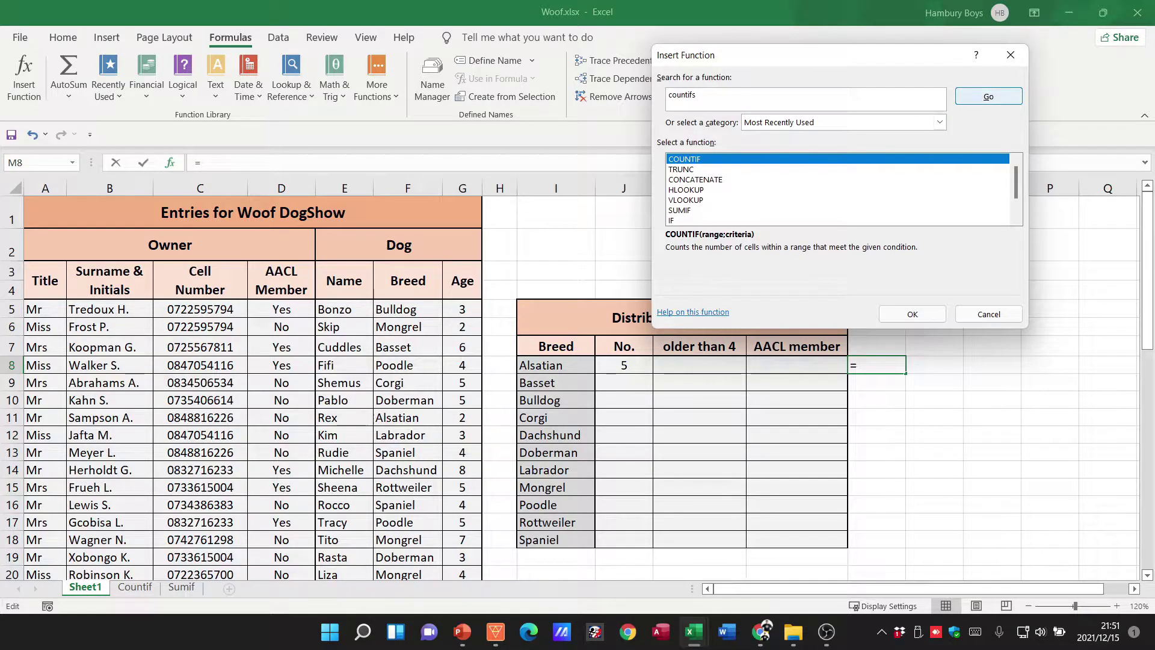
{"action": "key", "text": "Return"}
{"action": "key", "text": "Return"}
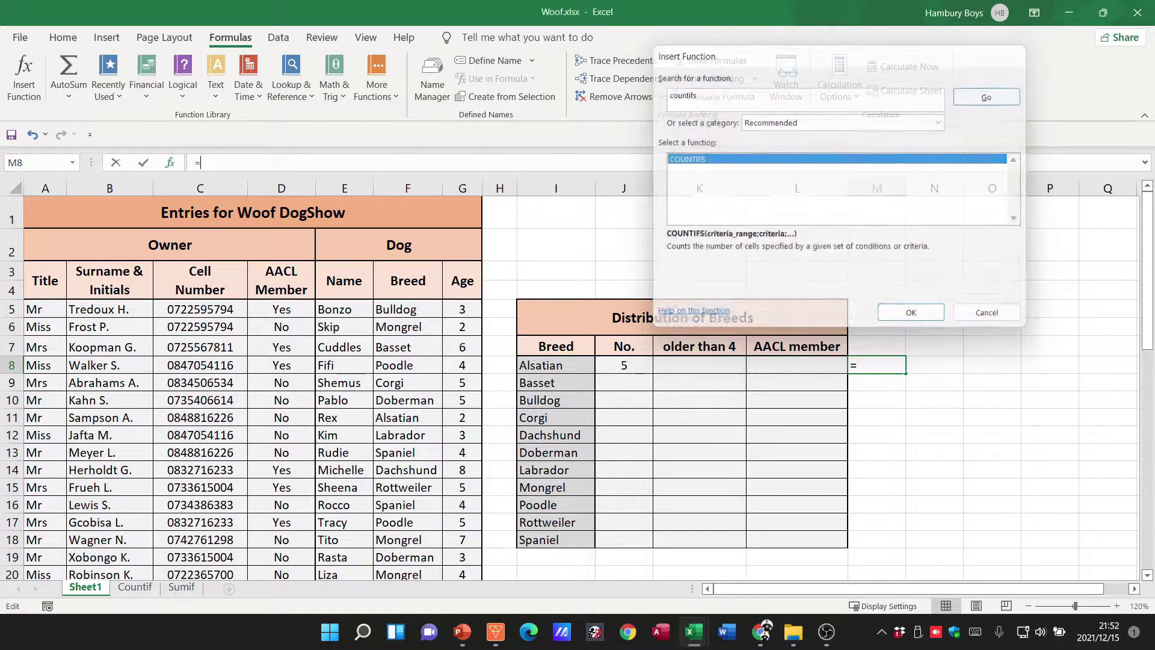
{"action": "left_click_drag", "start_coordinate": [726, 80], "coordinate": [689, 52]}
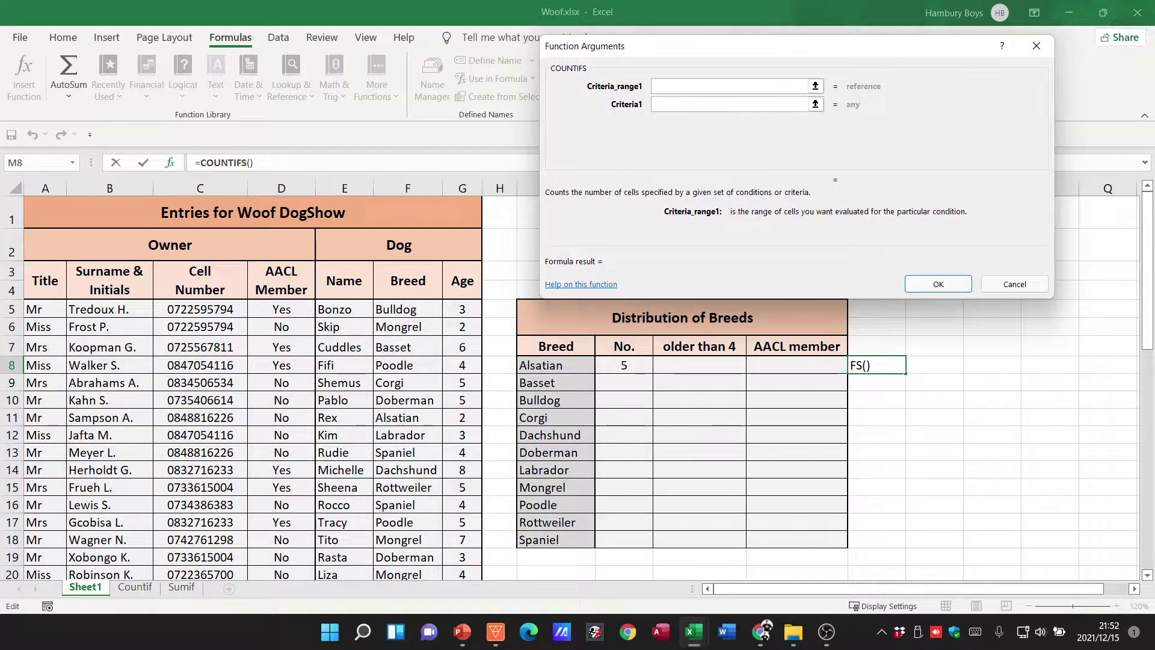
Set the first COUNTIFS criteria range to F5:F36 with the criterion Alsatian.
{"action": "left_click_drag", "start_coordinate": [391, 309], "coordinate": [445, 554]}
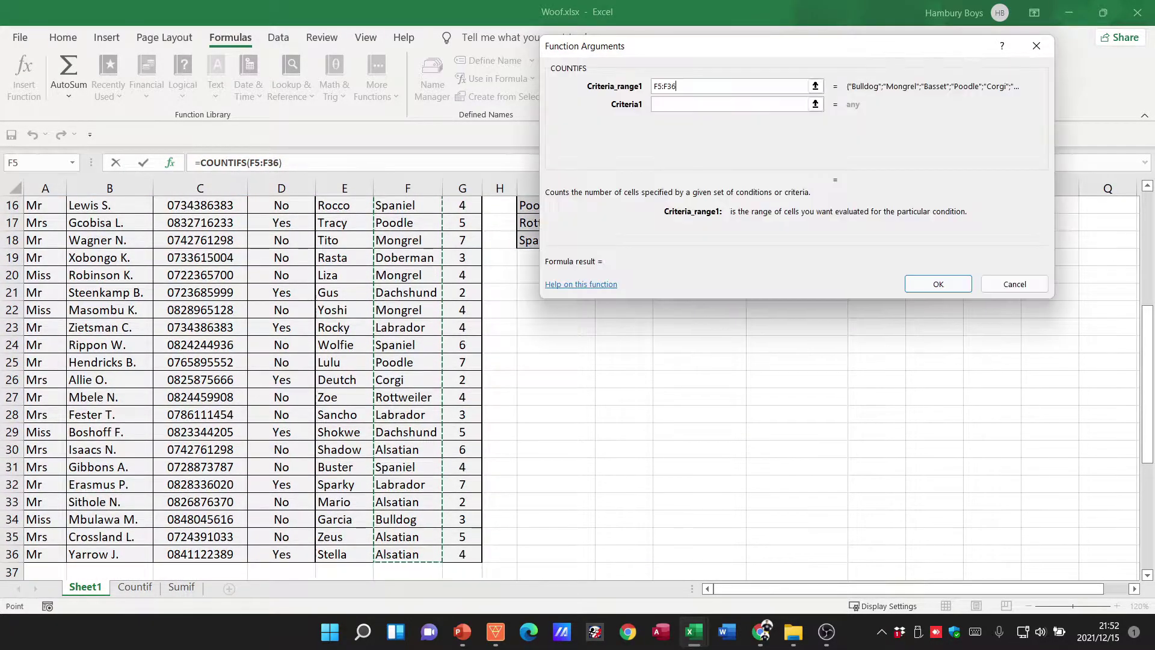
{"action": "key", "text": "Tab"}
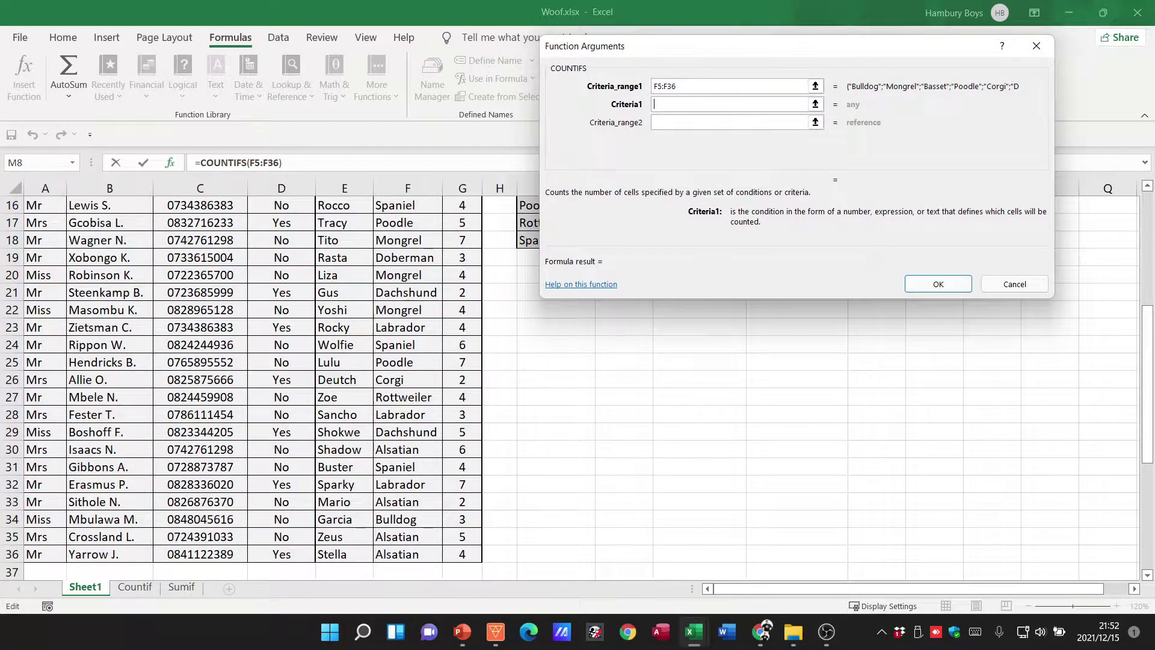
{"action": "type", "text": "Alsatian"}
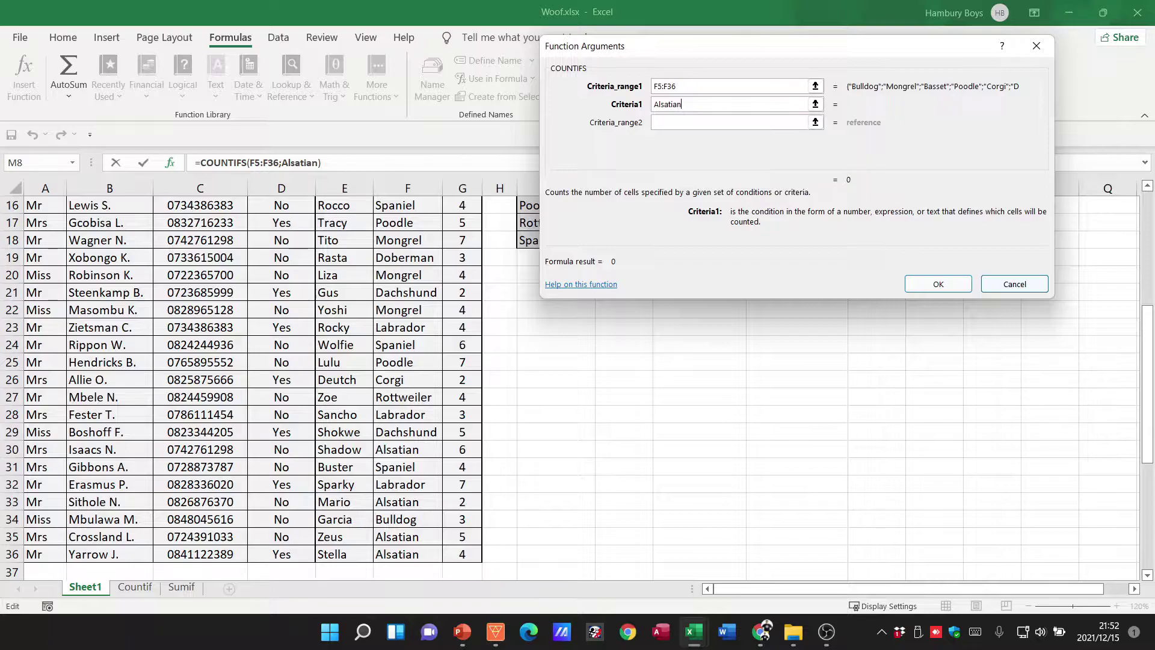
{"action": "scroll", "coordinate": [241, 385], "scroll_direction": "up", "scroll_amount": 5}
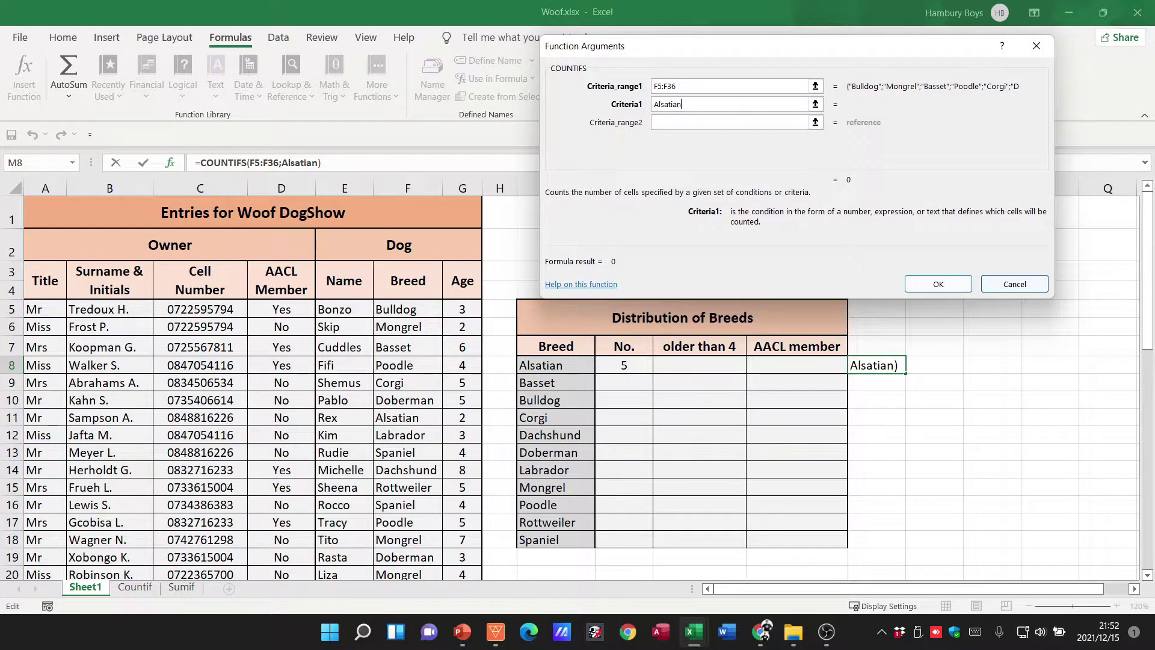
{"action": "type", "text": "+"}
{"action": "left_click_drag", "start_coordinate": [462, 309], "coordinate": [463, 524]}
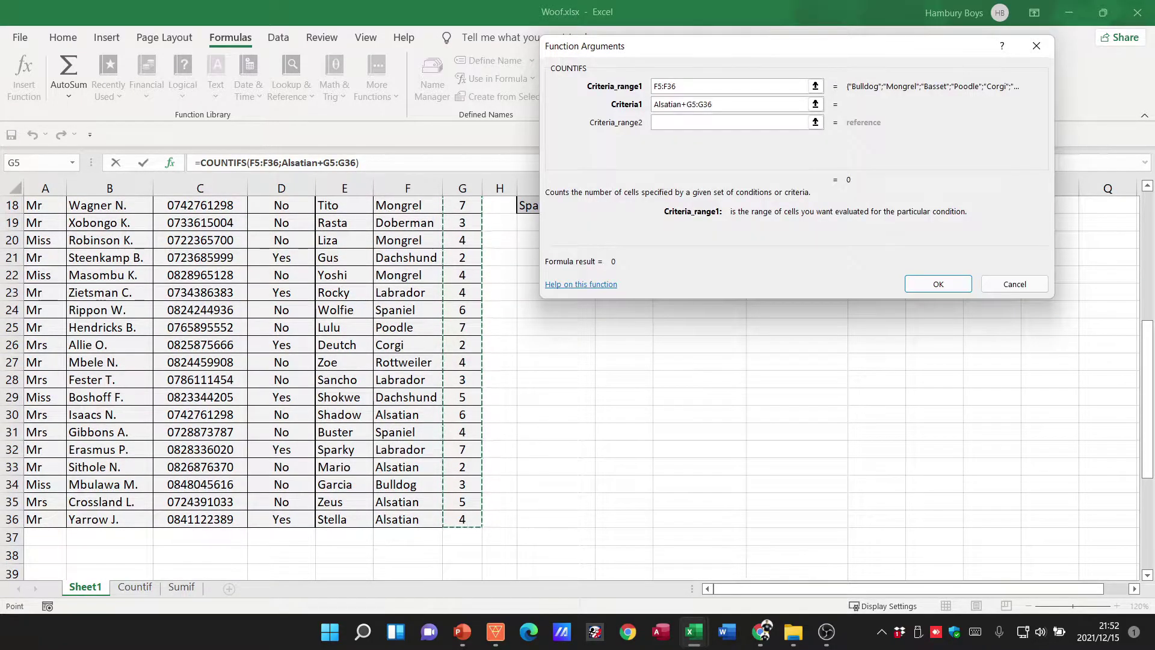
{"action": "left_click_drag", "start_coordinate": [712, 104], "coordinate": [682, 104]}
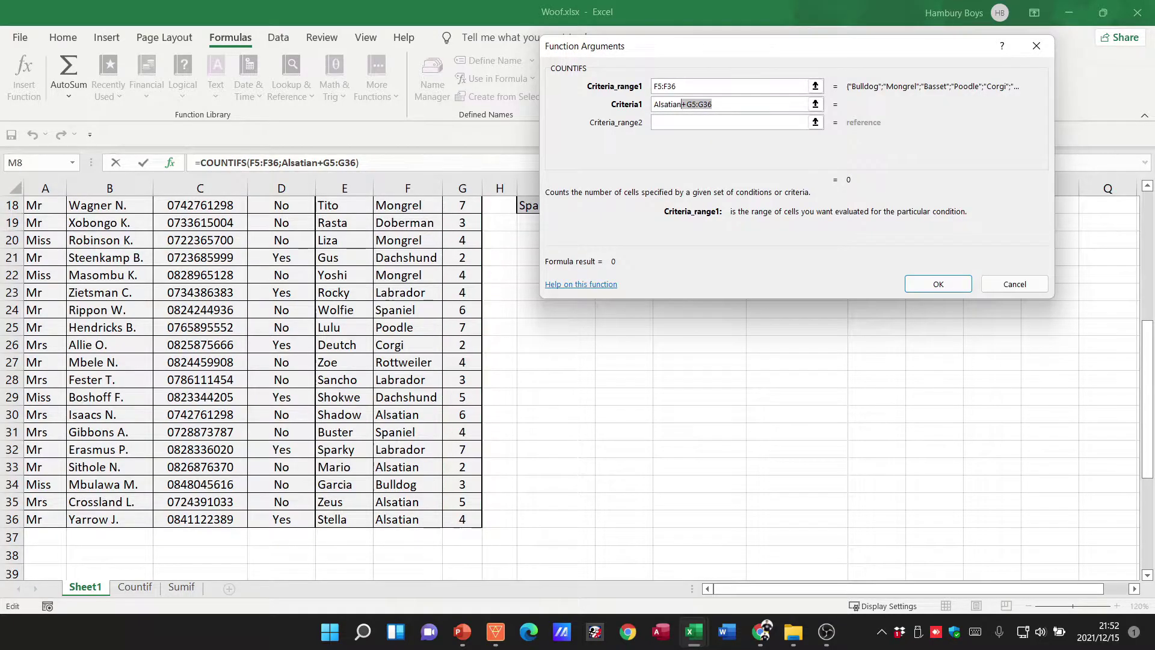
{"action": "key", "text": "Delete"}
Add G5:G36 as the second COUNTIFS criteria range with criterion 3, and enter the formula.
{"action": "key", "text": "Tab"}
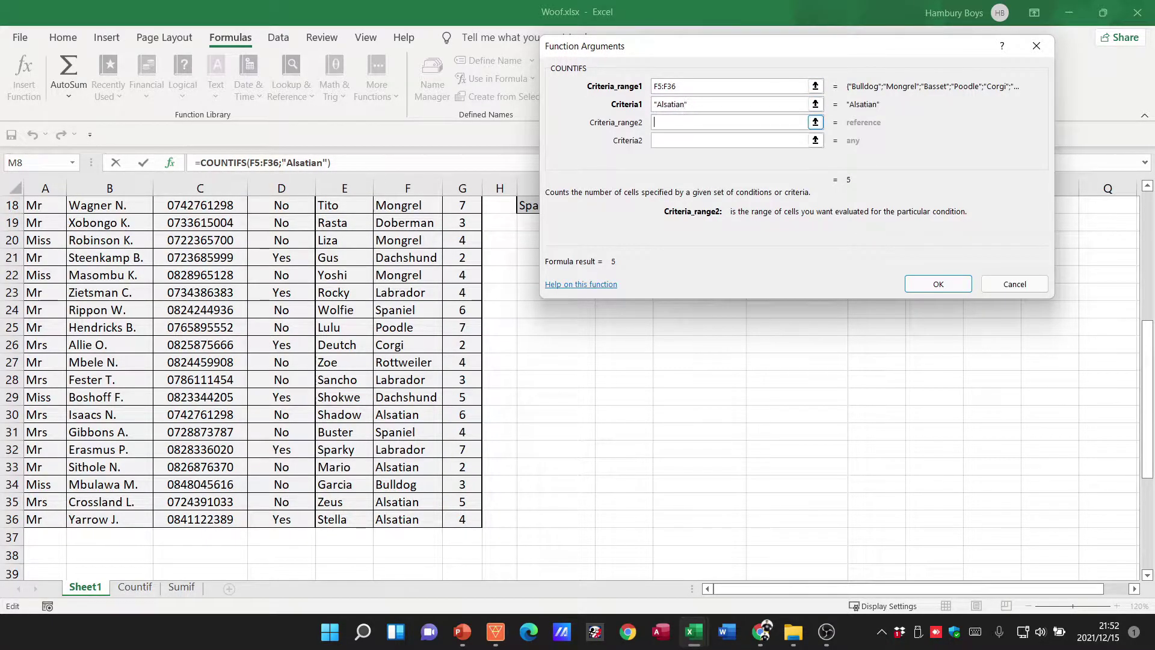
{"action": "scroll", "coordinate": [271, 386], "scroll_direction": "up", "scroll_amount": 6}
{"action": "left_click_drag", "start_coordinate": [462, 310], "coordinate": [463, 563]}
{"action": "left_click", "coordinate": [731, 141]}
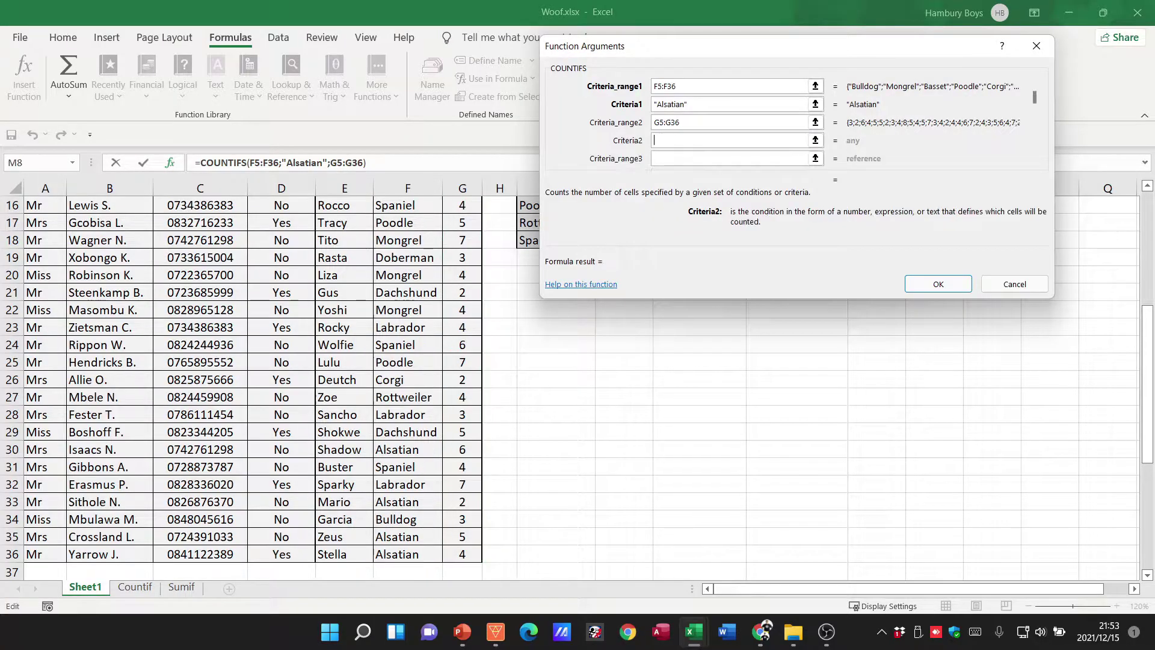
{"action": "type", "text": "3"}
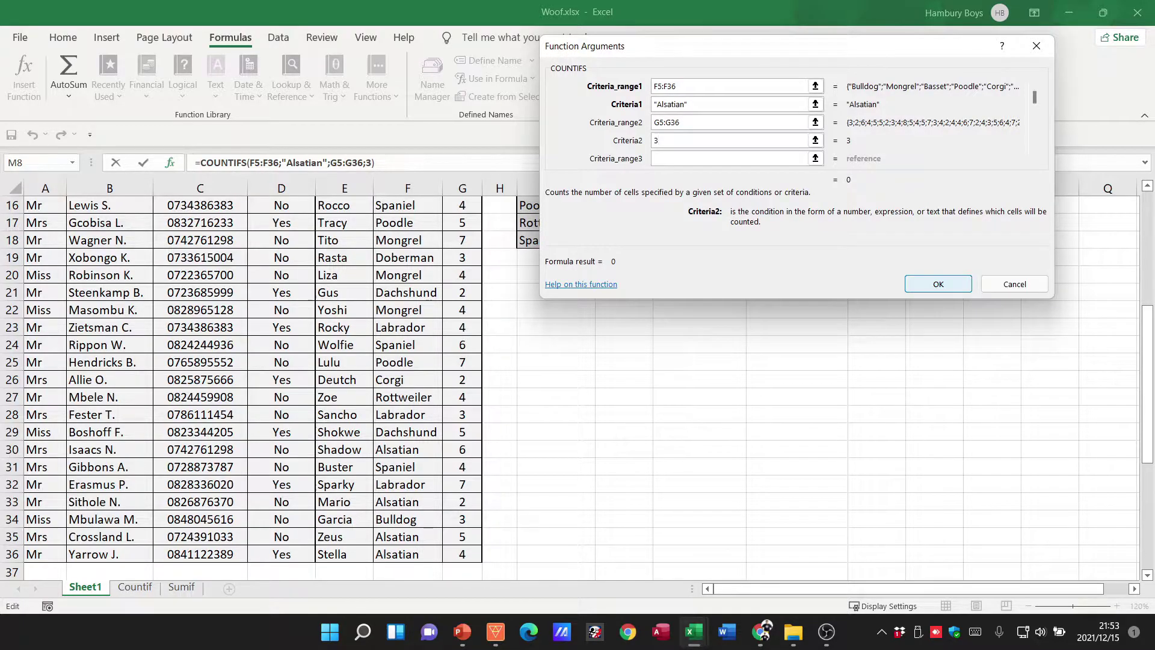
{"action": "left_click", "coordinate": [938, 284]}
Change the age of the Alsatian Rex in cell G11 to 3.
{"action": "scroll", "coordinate": [572, 385], "scroll_direction": "up", "scroll_amount": 1}
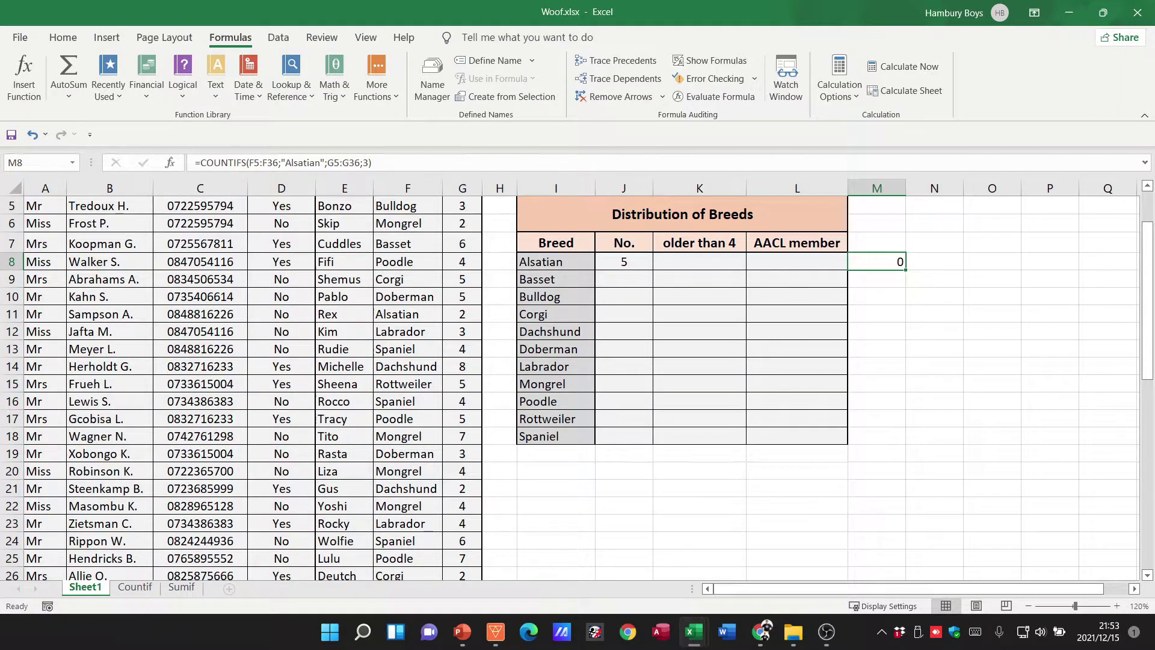
{"action": "left_click", "coordinate": [462, 314]}
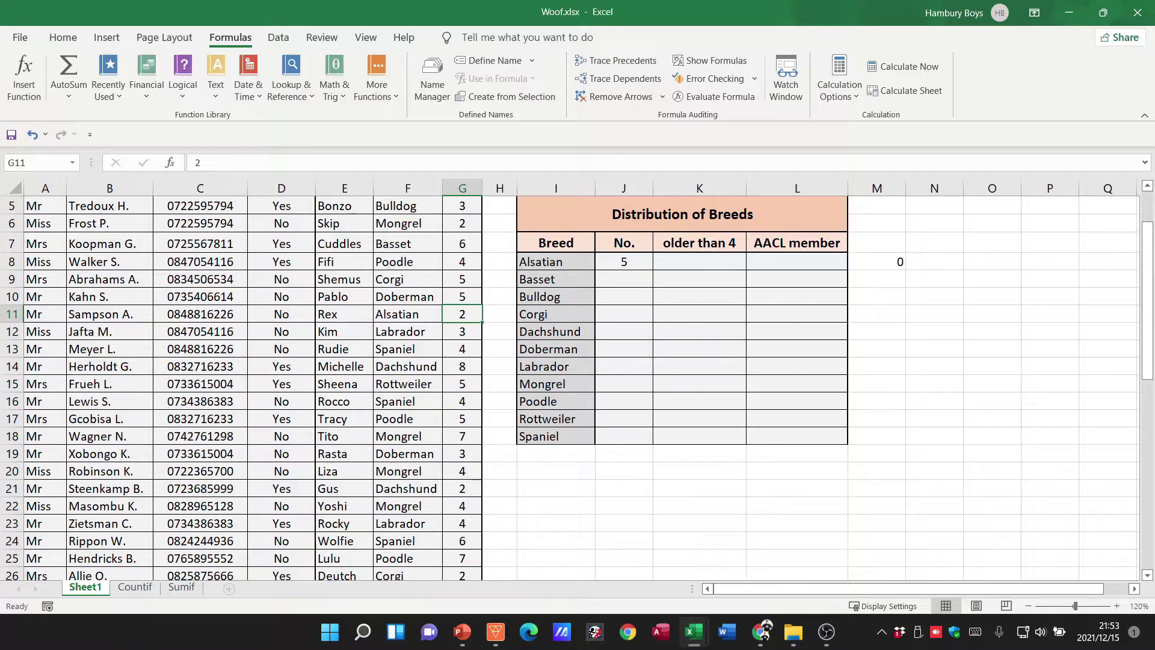
{"action": "type", "text": "3"}
{"action": "left_click", "coordinate": [463, 349]}
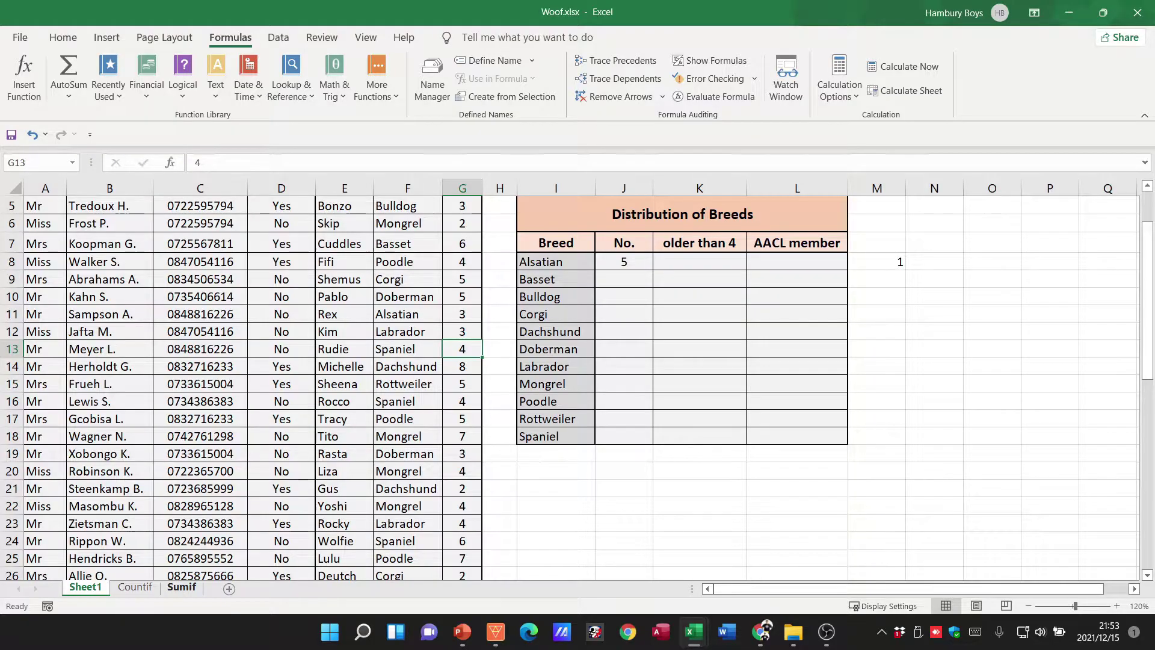
Read the SUMIF versus SUMIFS notes on the Sumif sheet, and return to cell J9 beside Basset on Sheet1.
{"action": "left_click", "coordinate": [182, 587]}
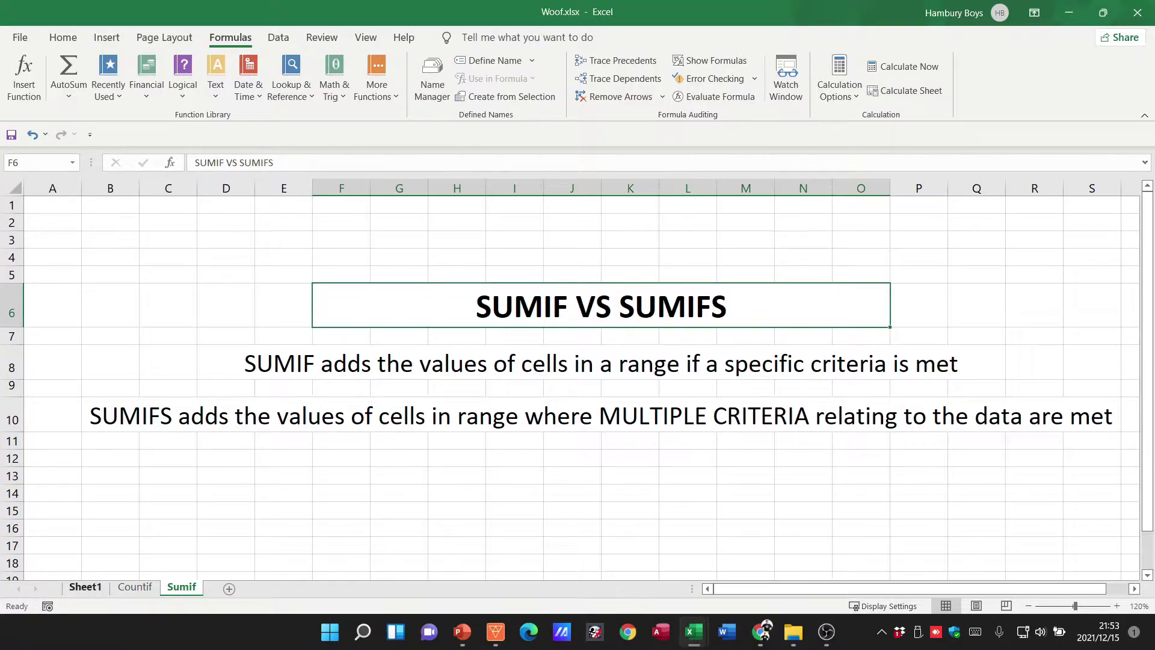
{"action": "left_click", "coordinate": [85, 587]}
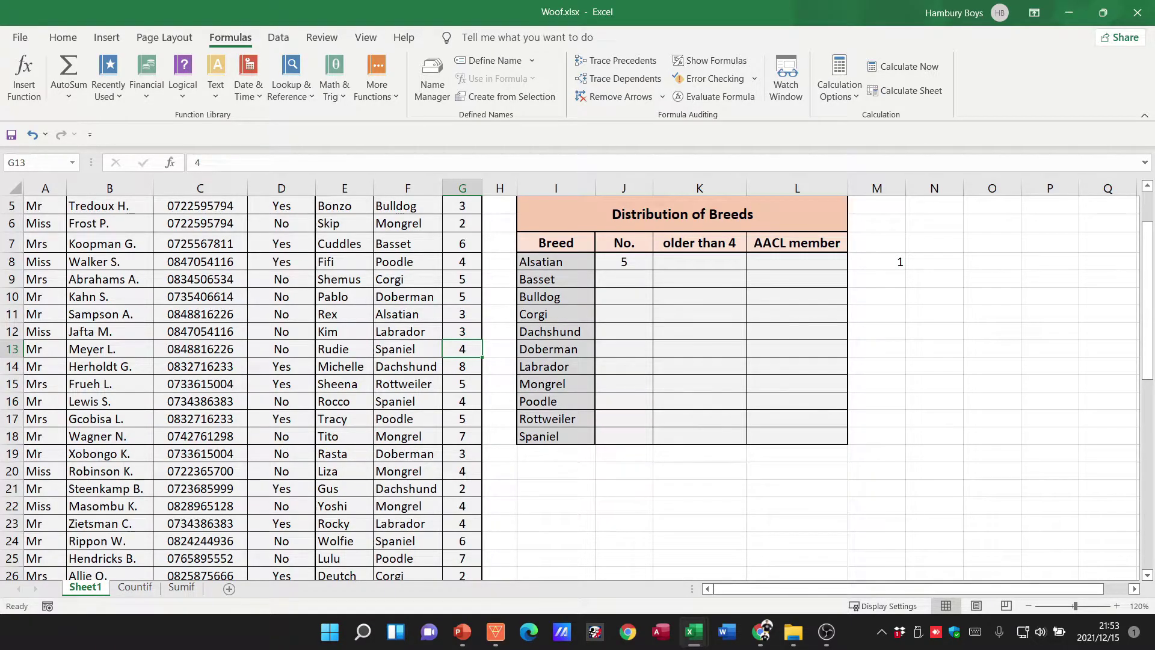
{"action": "left_click", "coordinate": [624, 279]}
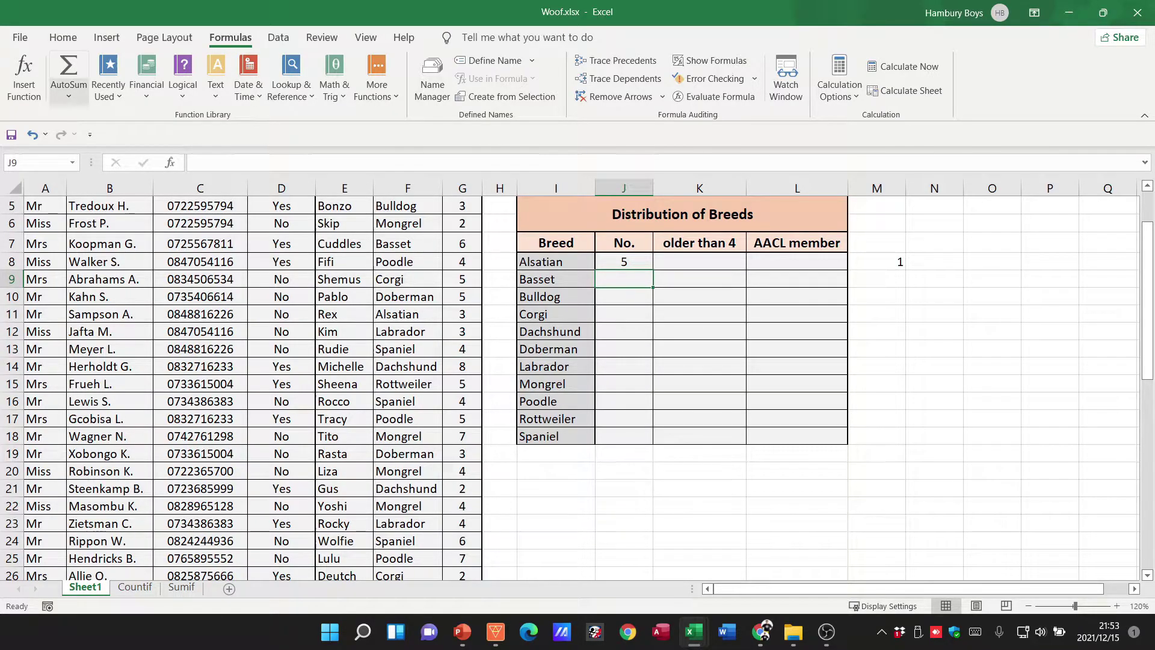
Insert a SUMIF function in cell J9 with the breed cells F5:F36 as its range.
{"action": "left_click", "coordinate": [24, 78]}
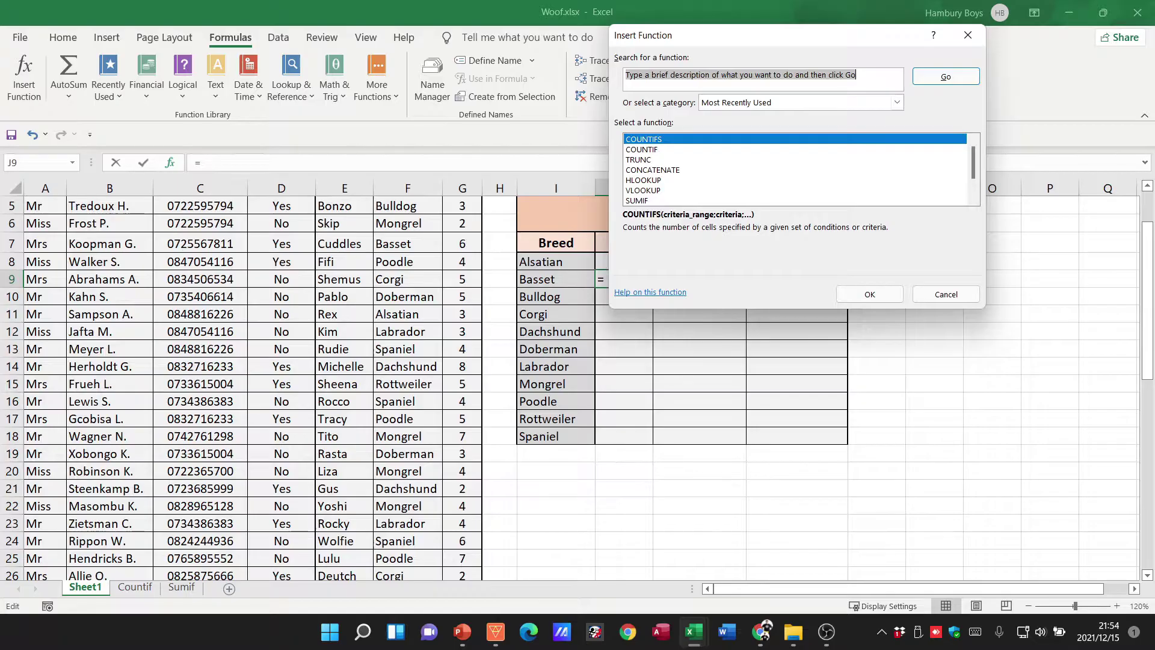
{"action": "type", "text": "sumif"}
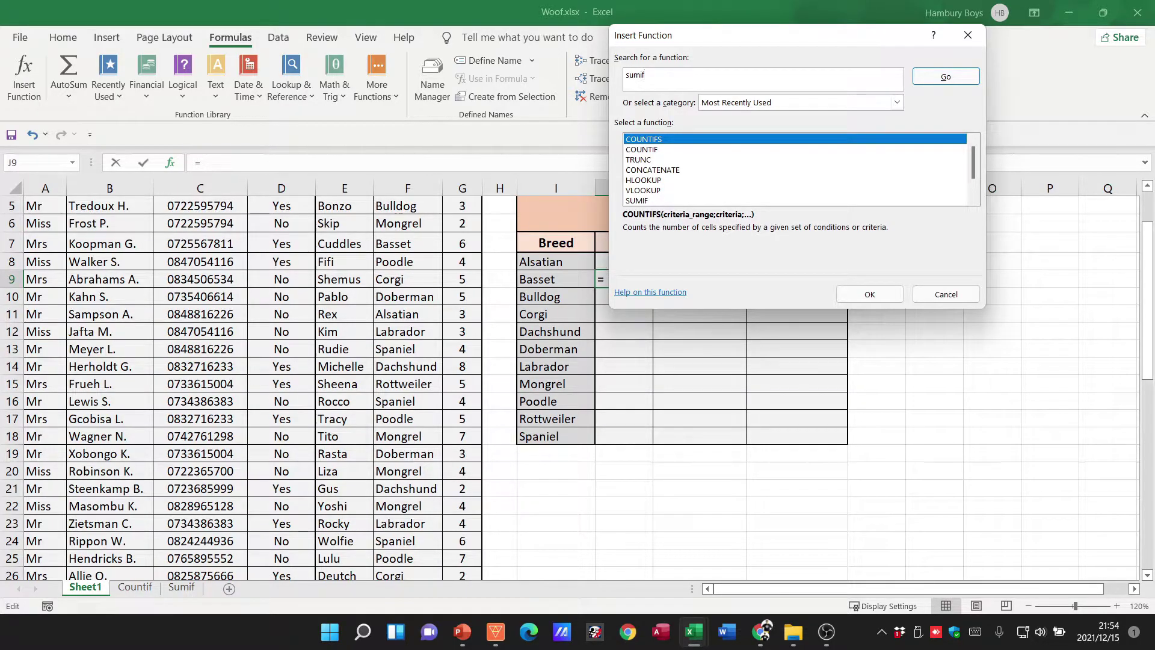
{"action": "key", "text": "Return"}
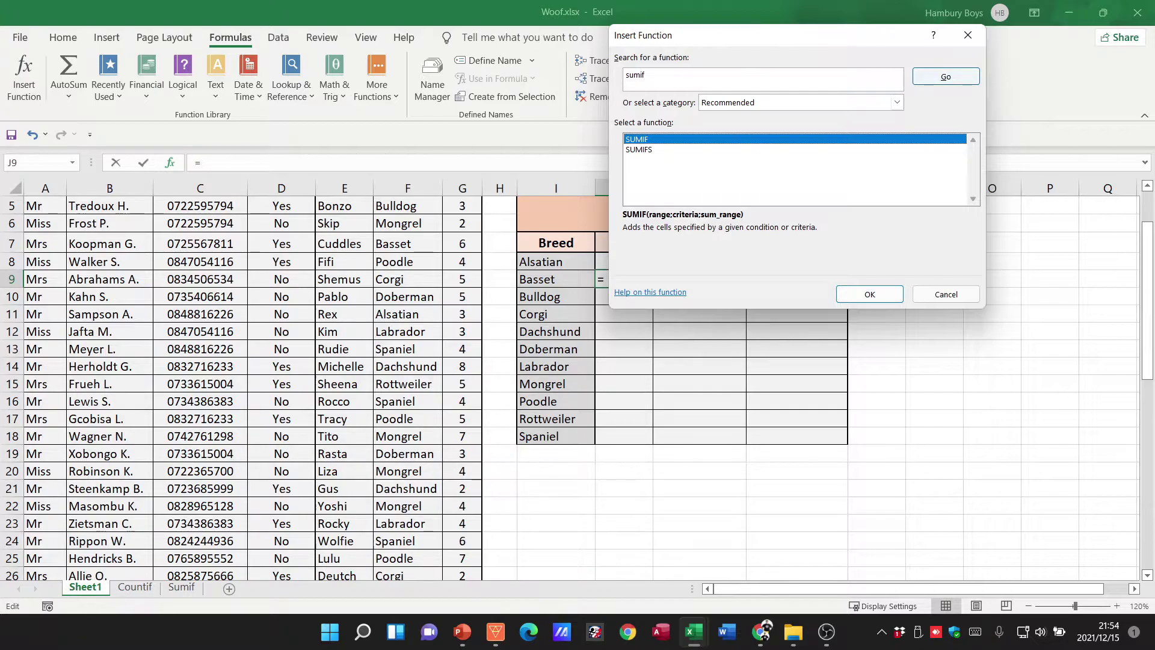
{"action": "key", "text": "Return"}
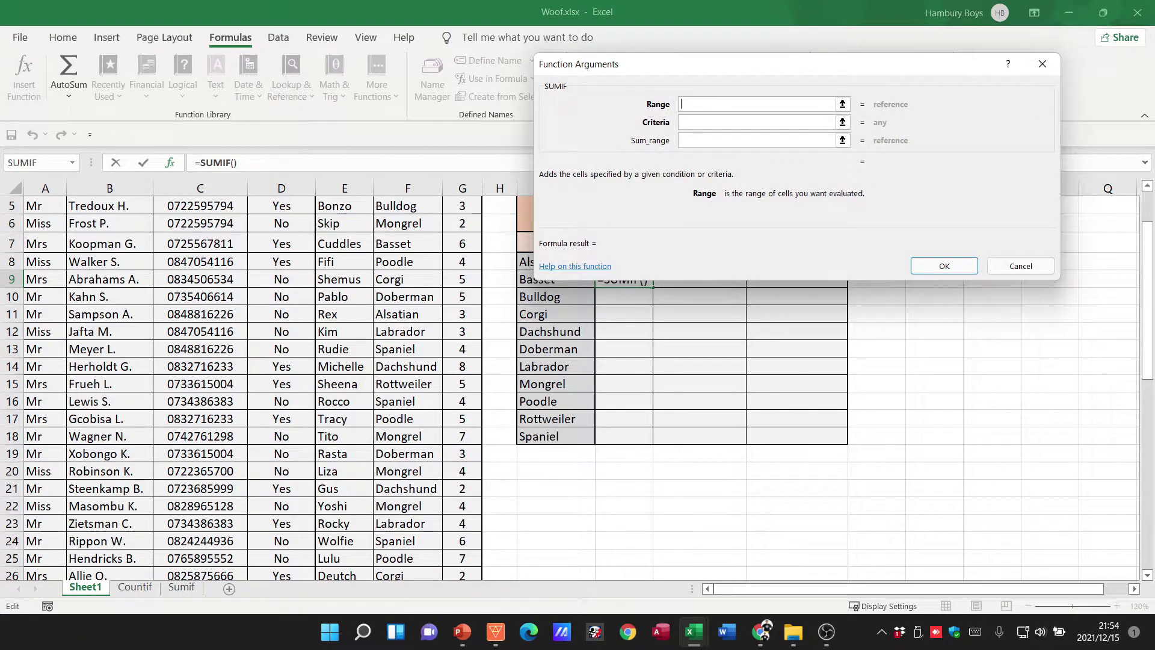
{"action": "scroll", "coordinate": [240, 385], "scroll_direction": "up", "scroll_amount": 1}
{"action": "left_click_drag", "start_coordinate": [408, 244], "coordinate": [408, 581]}
Set the SUMIF criterion to Alsatian and the sum range to G5:G36, and enter the formula.
{"action": "scroll", "coordinate": [301, 385], "scroll_direction": "up", "scroll_amount": 2}
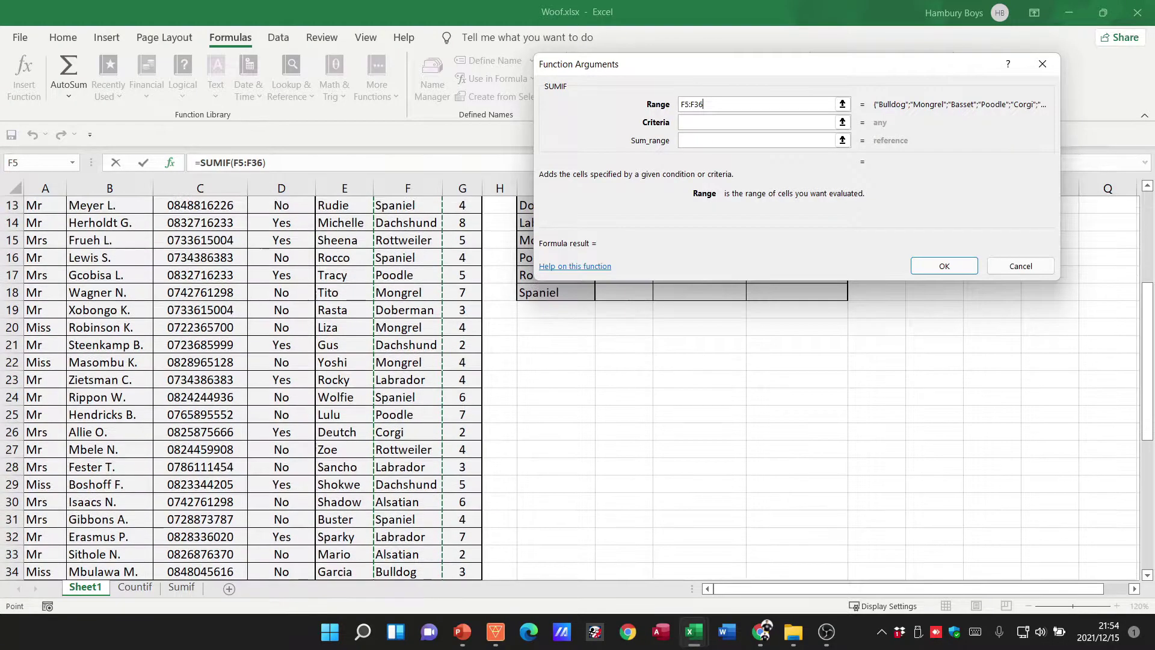
{"action": "left_click", "coordinate": [825, 123]}
{"action": "type", "text": "Alsatian"}
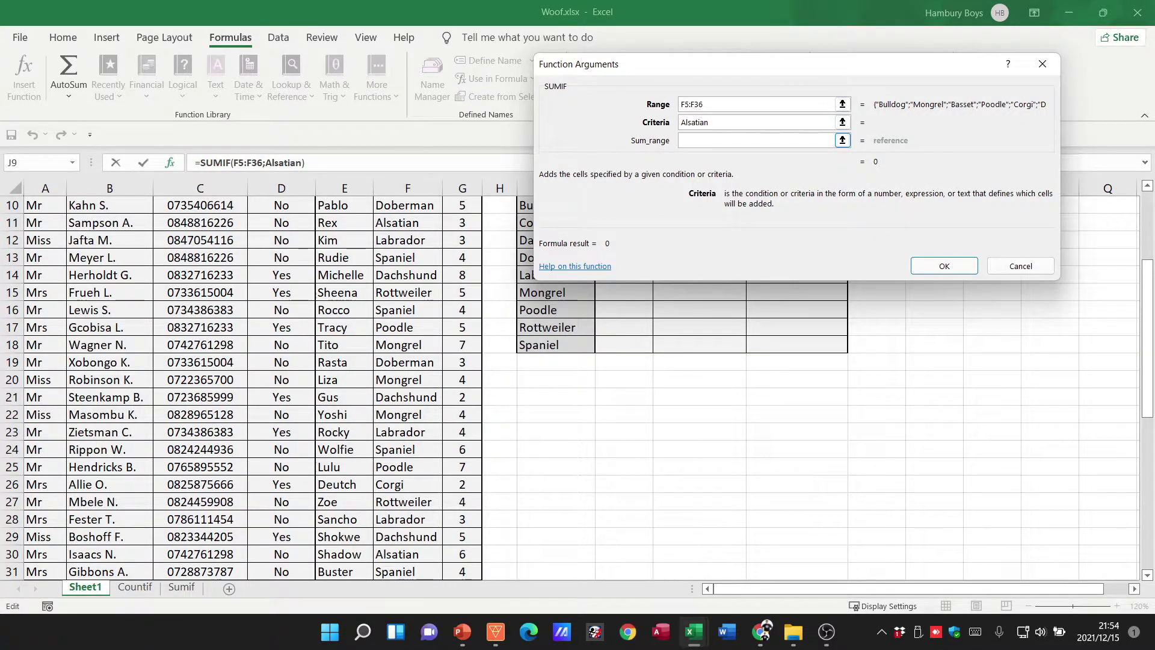
{"action": "key", "text": "Tab"}
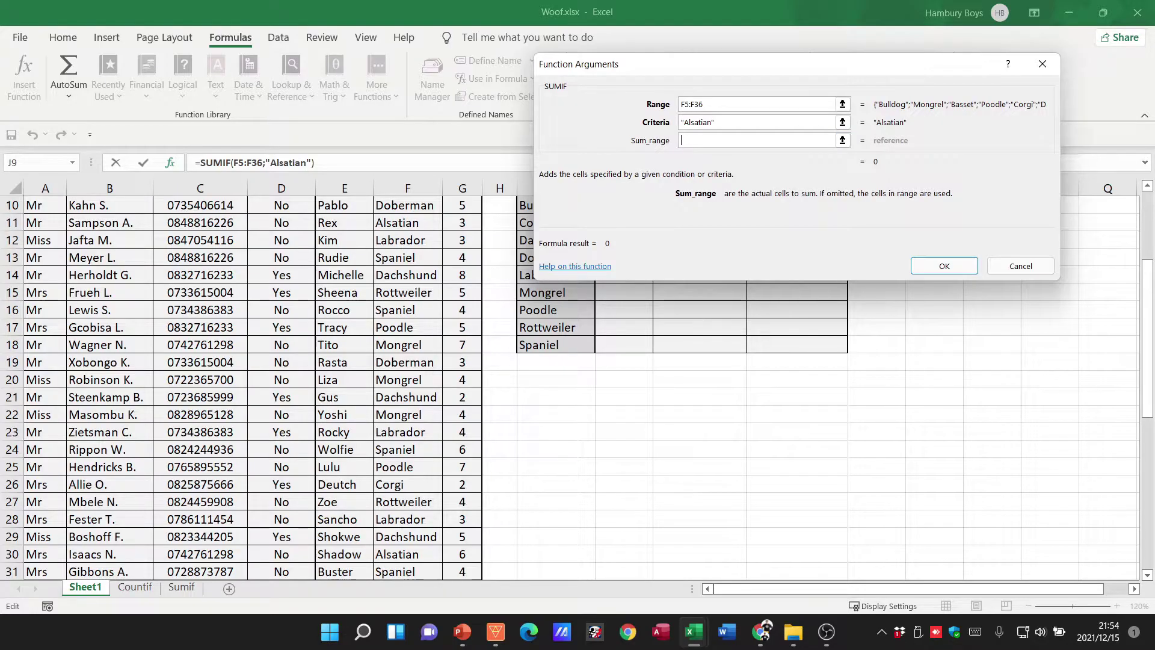
{"action": "scroll", "coordinate": [421, 361], "scroll_direction": "up", "scroll_amount": 3}
{"action": "left_click_drag", "start_coordinate": [462, 308], "coordinate": [474, 559]}
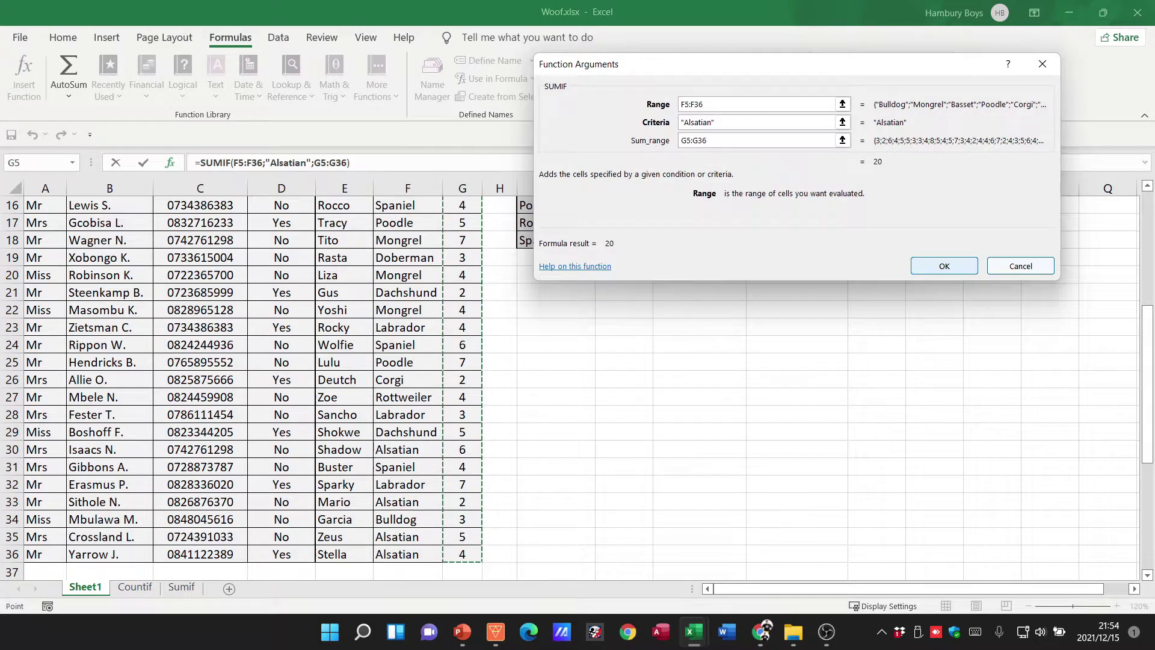
{"action": "left_click", "coordinate": [944, 266]}
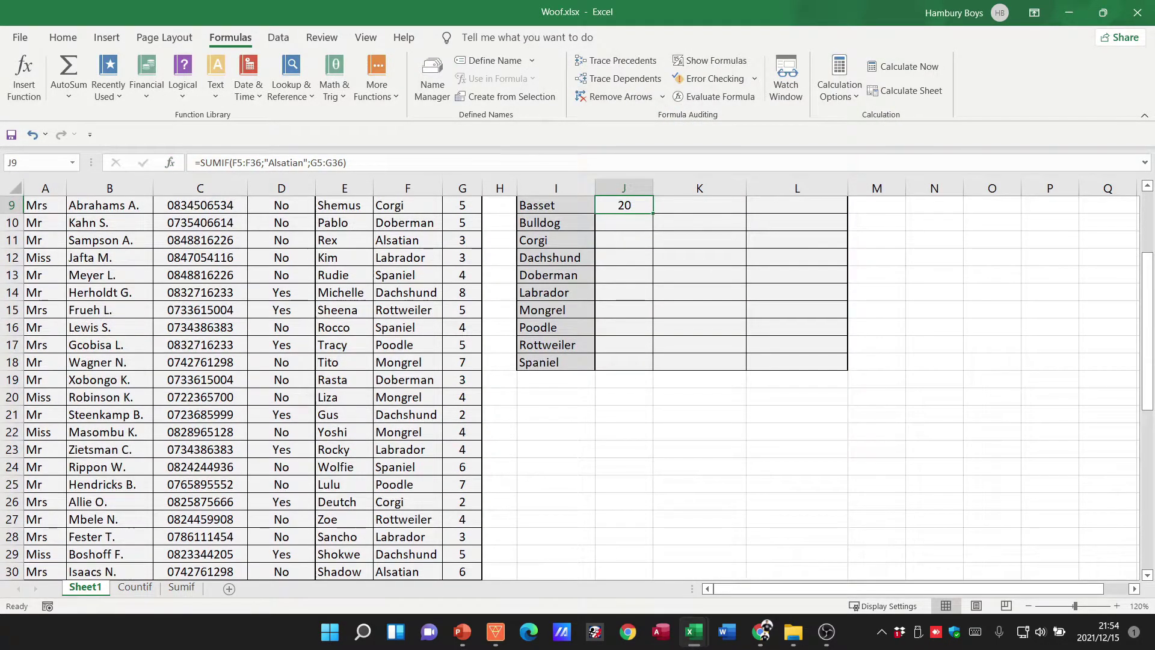
{"action": "scroll", "coordinate": [569, 389], "scroll_direction": "up", "scroll_amount": 1}
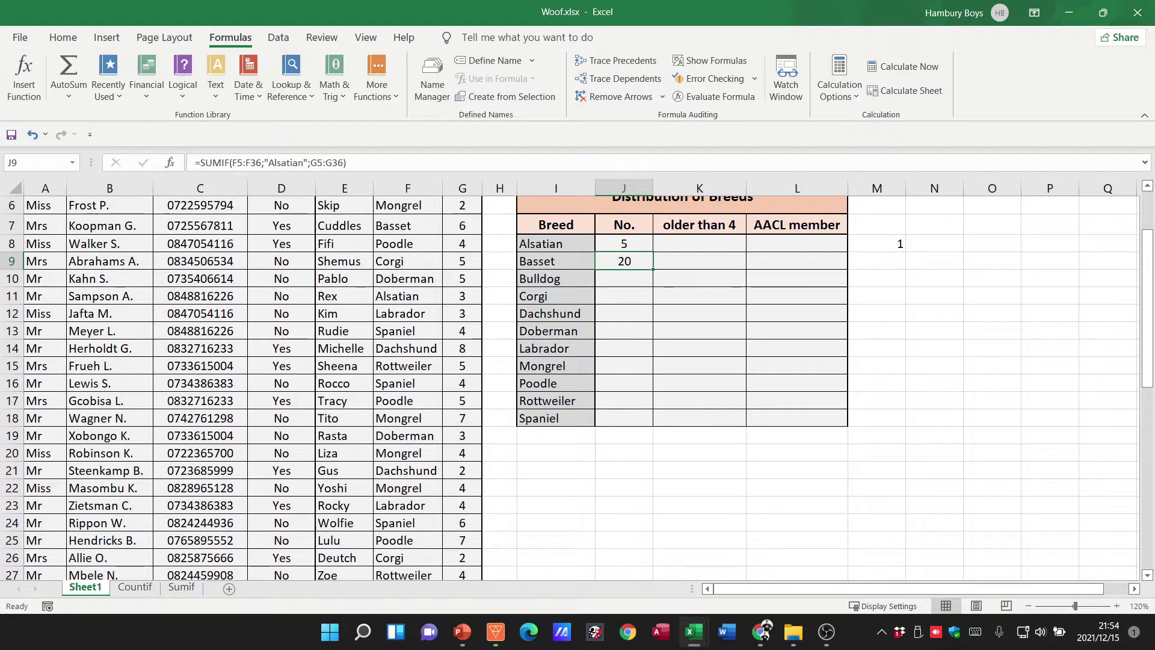
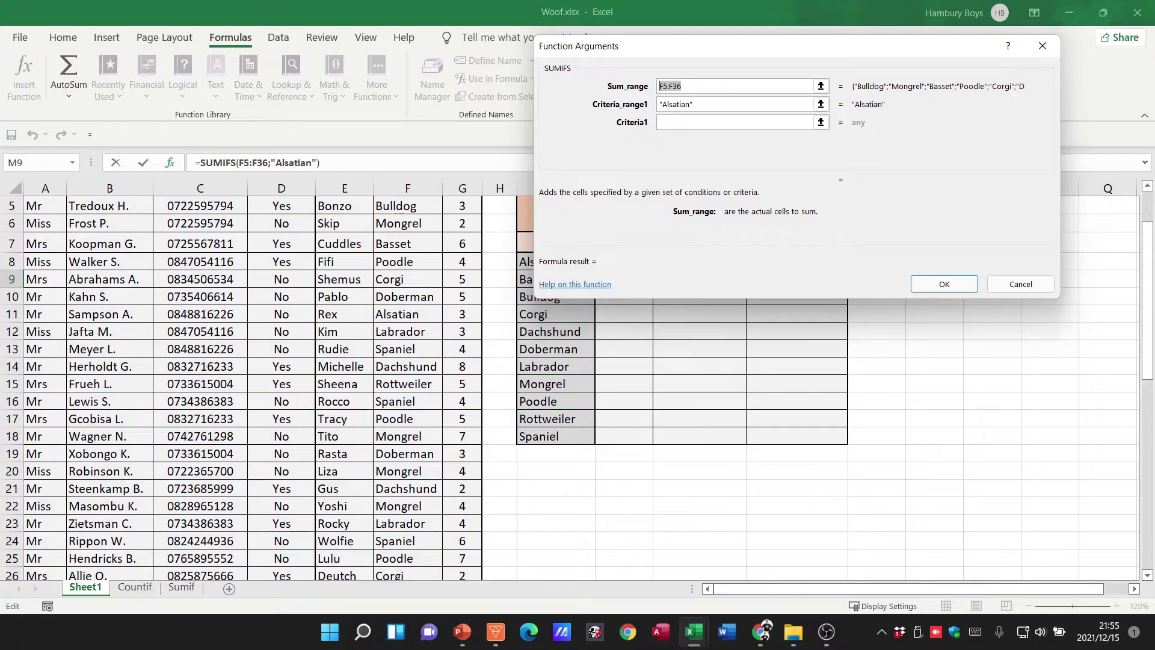
Set the SUMIFS sum range in cell M9 to G5:G36 and clear the first criteria range.
{"action": "scroll", "coordinate": [241, 385], "scroll_direction": "up", "scroll_amount": 2}
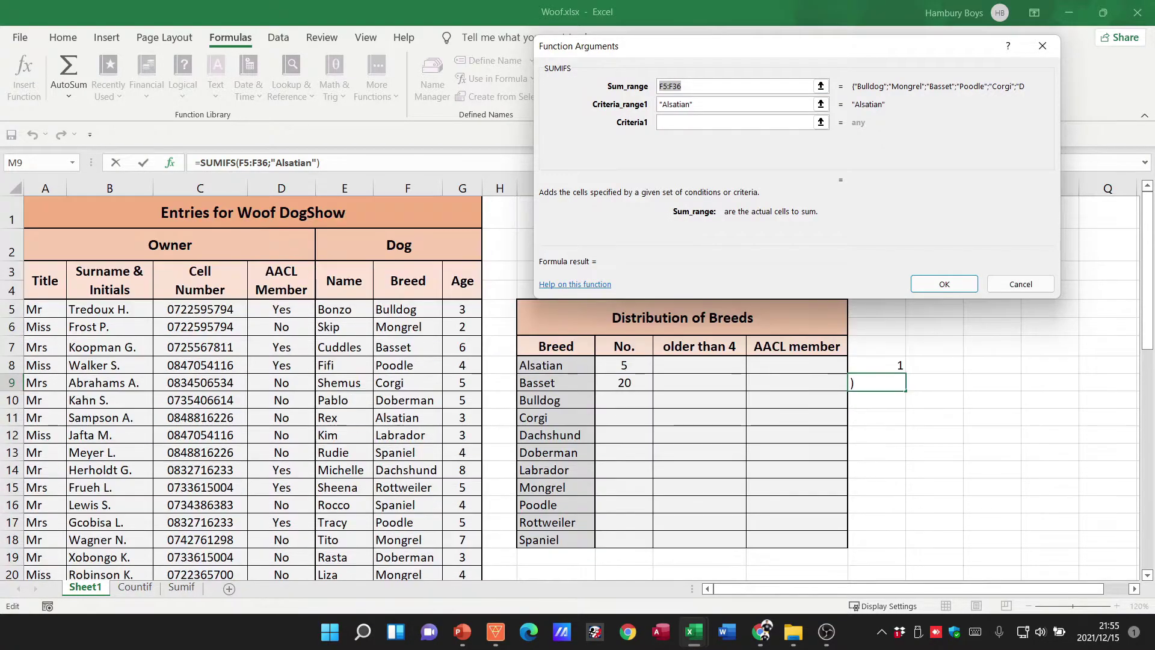
{"action": "left_click_drag", "start_coordinate": [463, 309], "coordinate": [475, 559]}
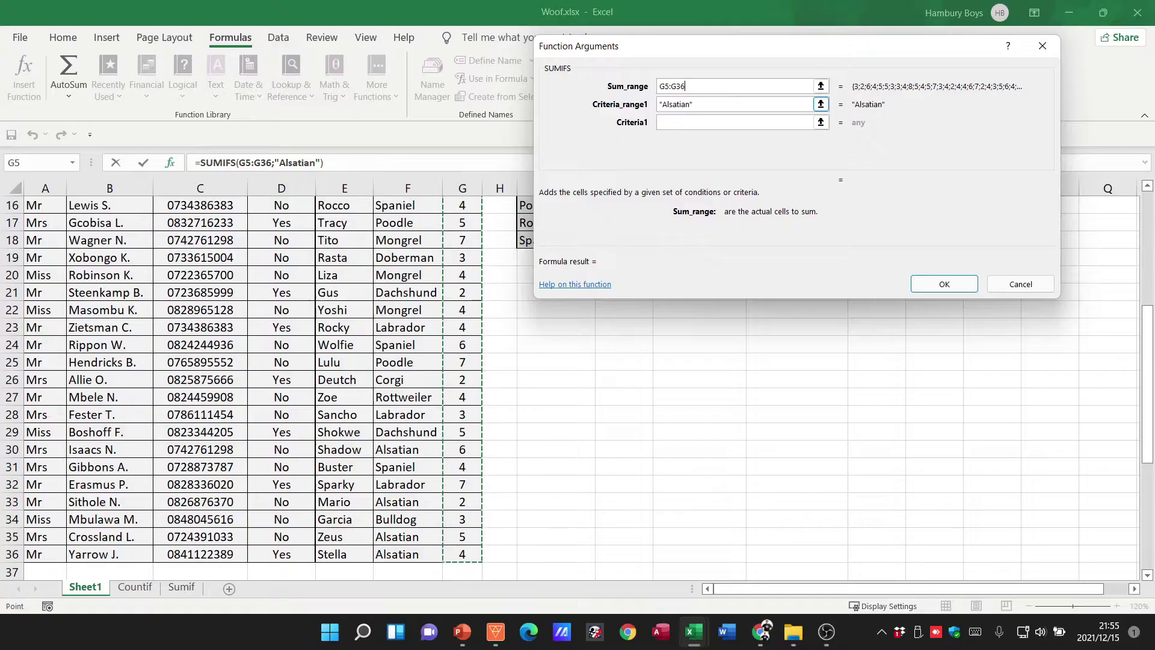
{"action": "key", "text": "Tab"}
{"action": "key", "text": "BackSpace"}
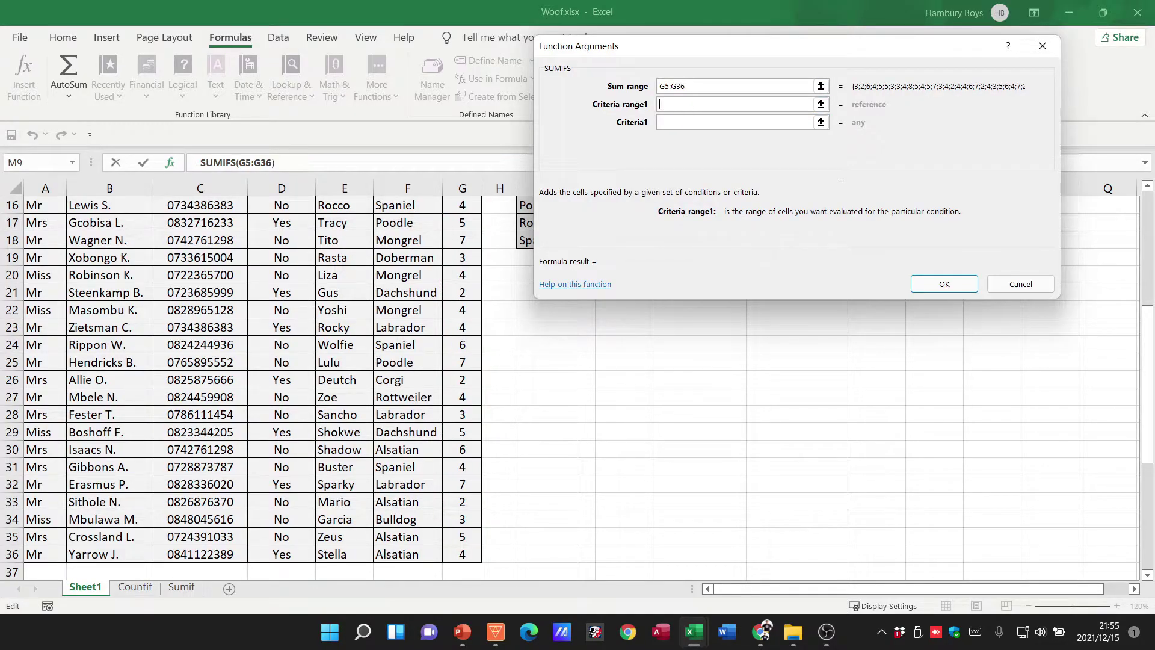
Set the first SUMIFS criteria range to F5:F36 with the criterion Alsatian.
{"action": "scroll", "coordinate": [252, 385], "scroll_direction": "up", "scroll_amount": 5}
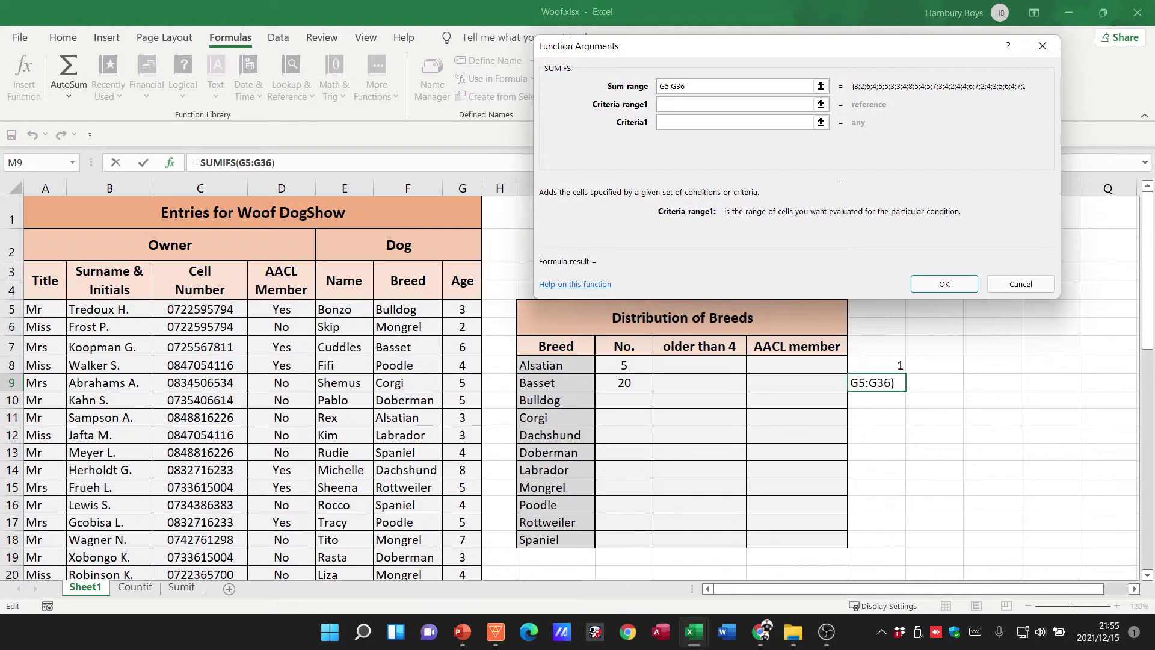
{"action": "left_click_drag", "start_coordinate": [397, 309], "coordinate": [432, 554]}
{"action": "key", "text": "Tab"}
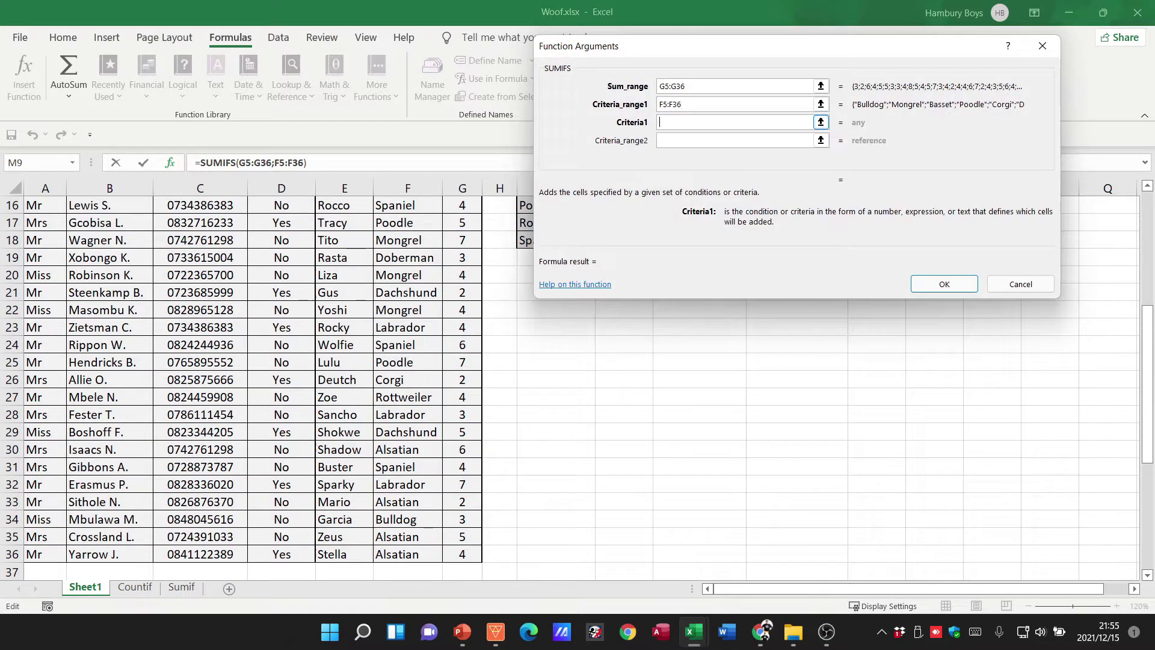
{"action": "type", "text": "Alsatian"}
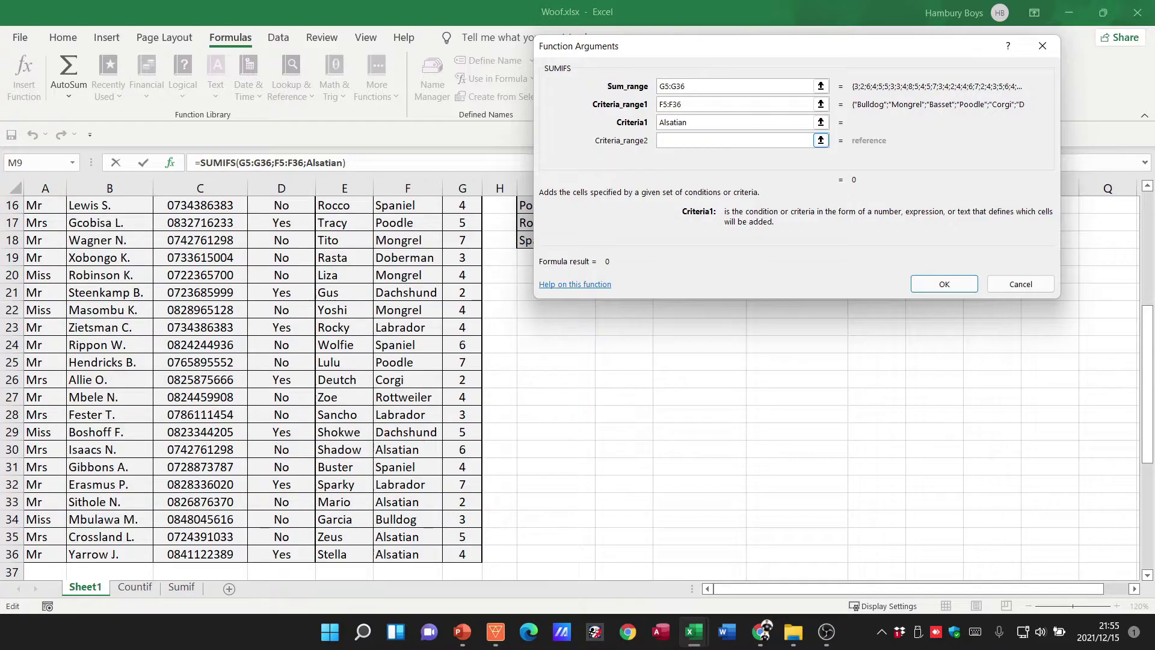
{"action": "key", "text": "Tab"}
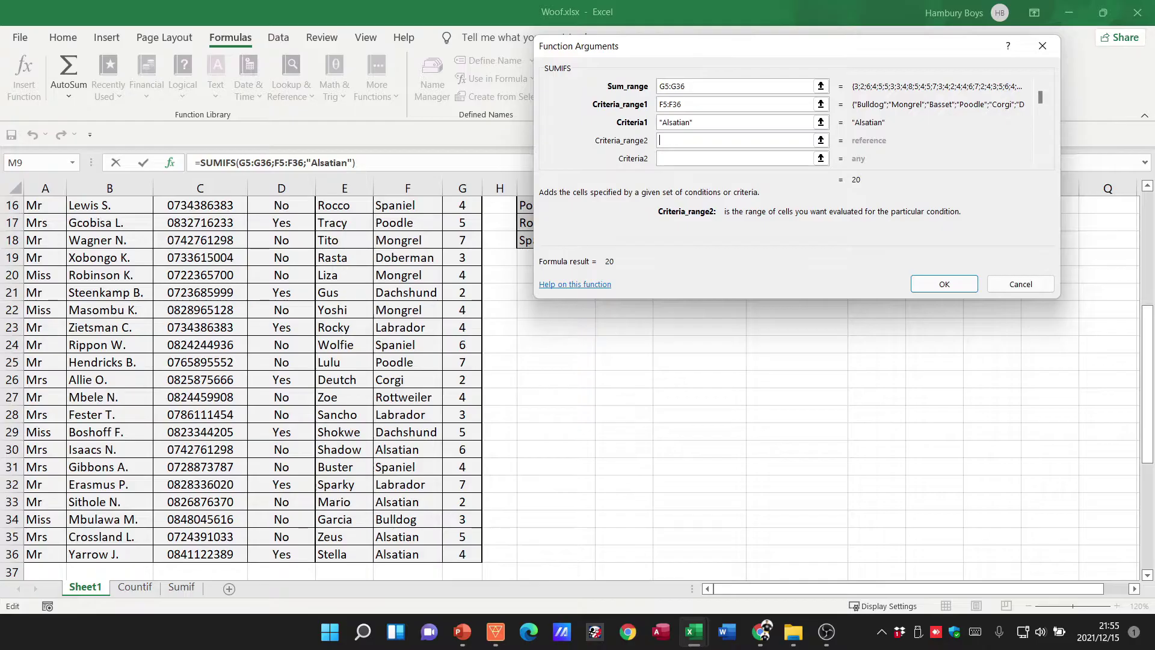
Add D5:D36 as the second SUMIFS criteria range with criterion Yes, and enter the formula.
{"action": "scroll", "coordinate": [271, 385], "scroll_direction": "up", "scroll_amount": 3}
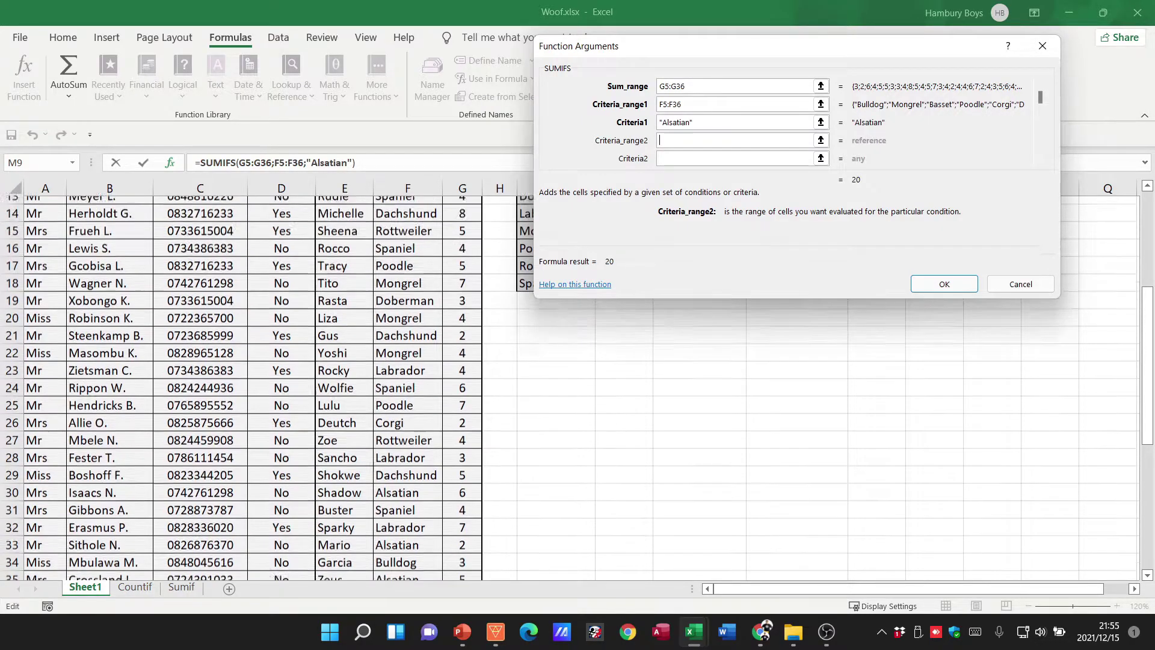
{"action": "scroll", "coordinate": [271, 385], "scroll_direction": "up", "scroll_amount": 1}
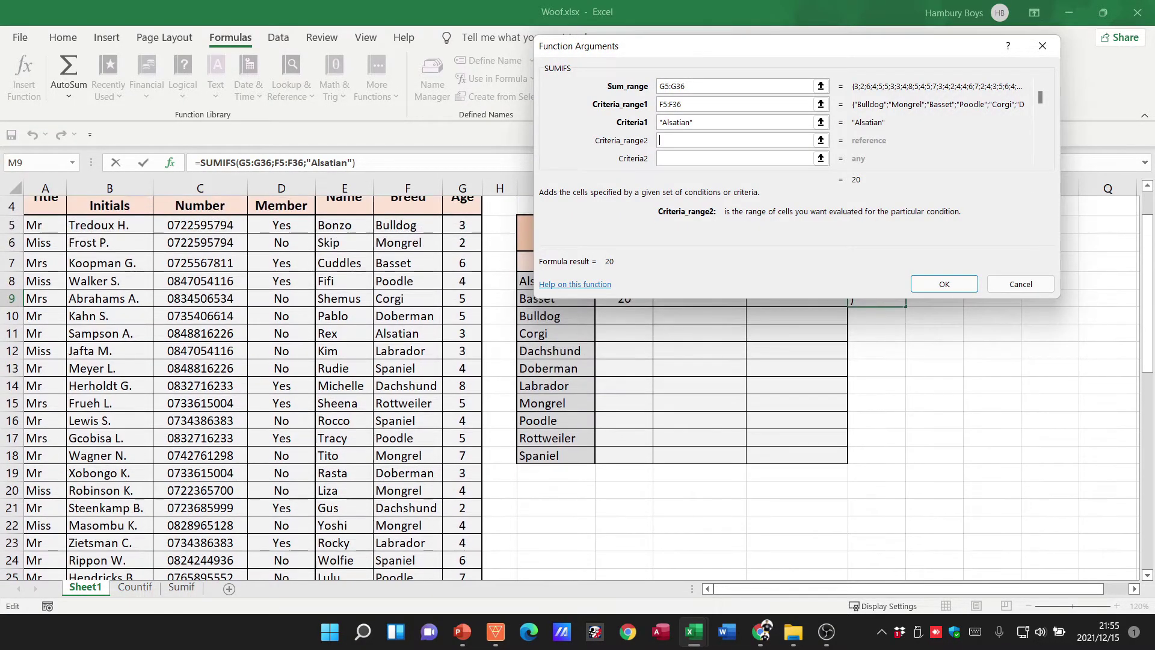
{"action": "left_click_drag", "start_coordinate": [281, 224], "coordinate": [282, 554]}
{"action": "left_click", "coordinate": [662, 158]}
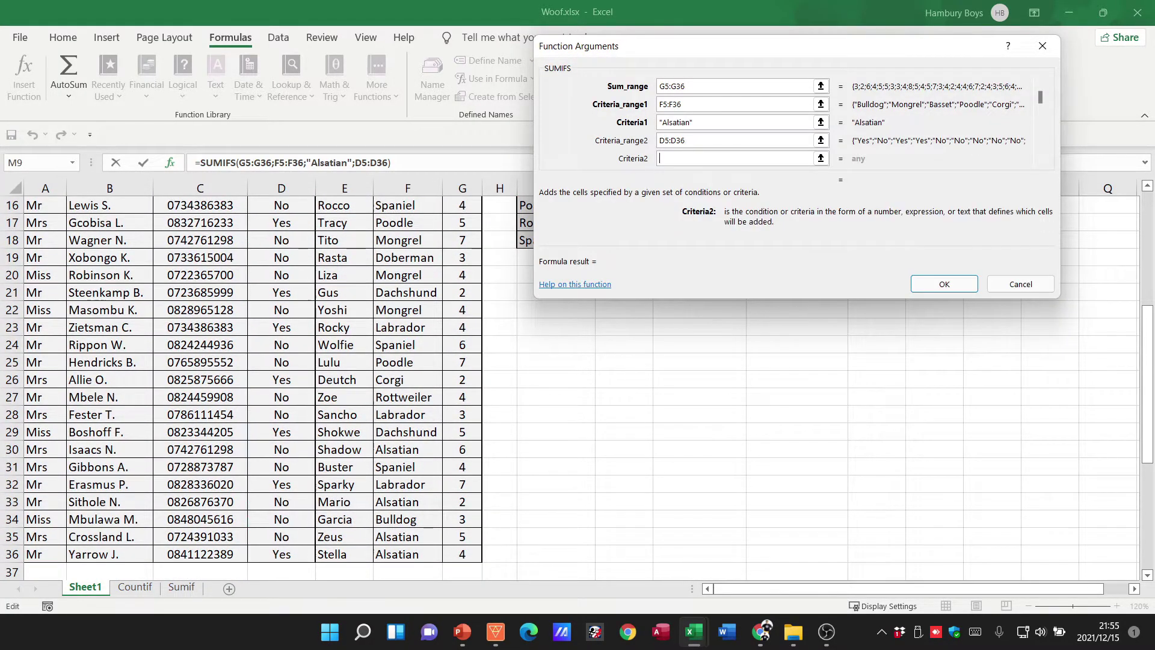
{"action": "type", "text": "Yes"}
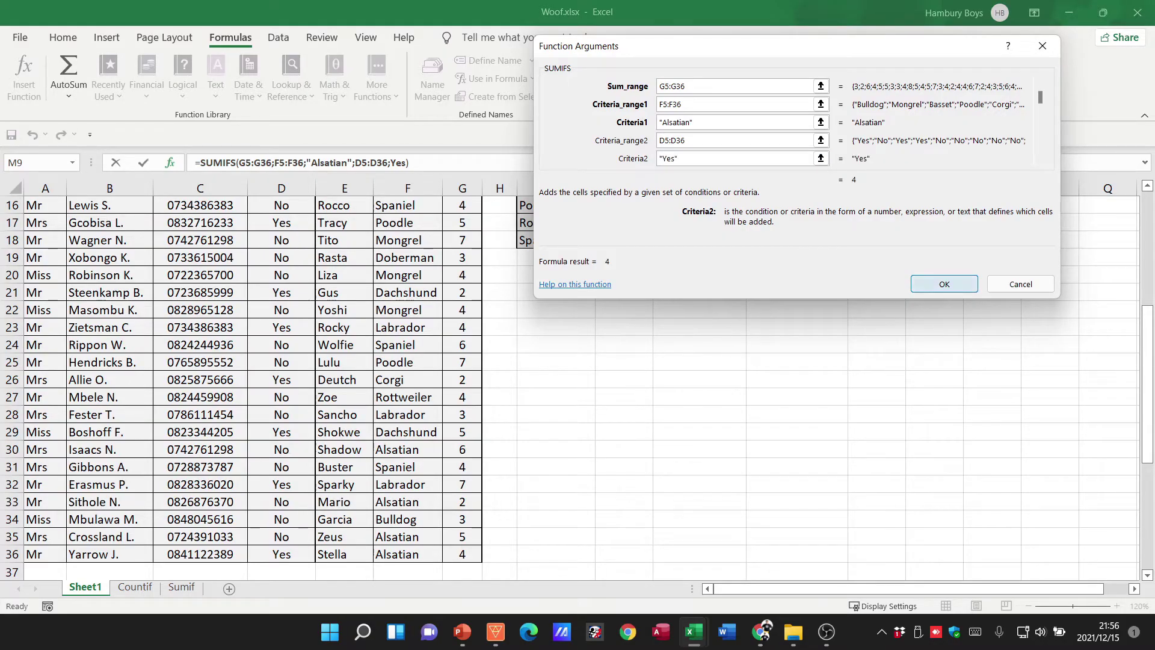
{"action": "key", "text": "Return"}
Review the SUMIFS formula in cell M9 and the ranges it references.
{"action": "scroll", "coordinate": [541, 385], "scroll_direction": "up", "scroll_amount": 1}
{"action": "scroll", "coordinate": [542, 385], "scroll_direction": "up", "scroll_amount": 1}
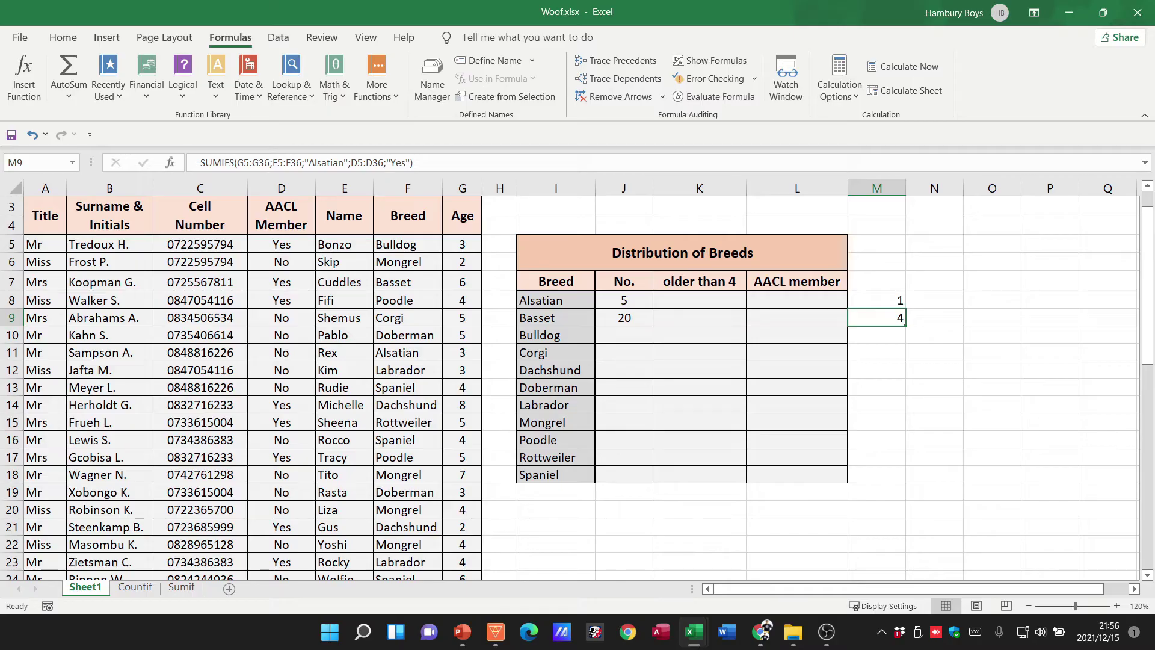
{"action": "key", "text": "F2"}
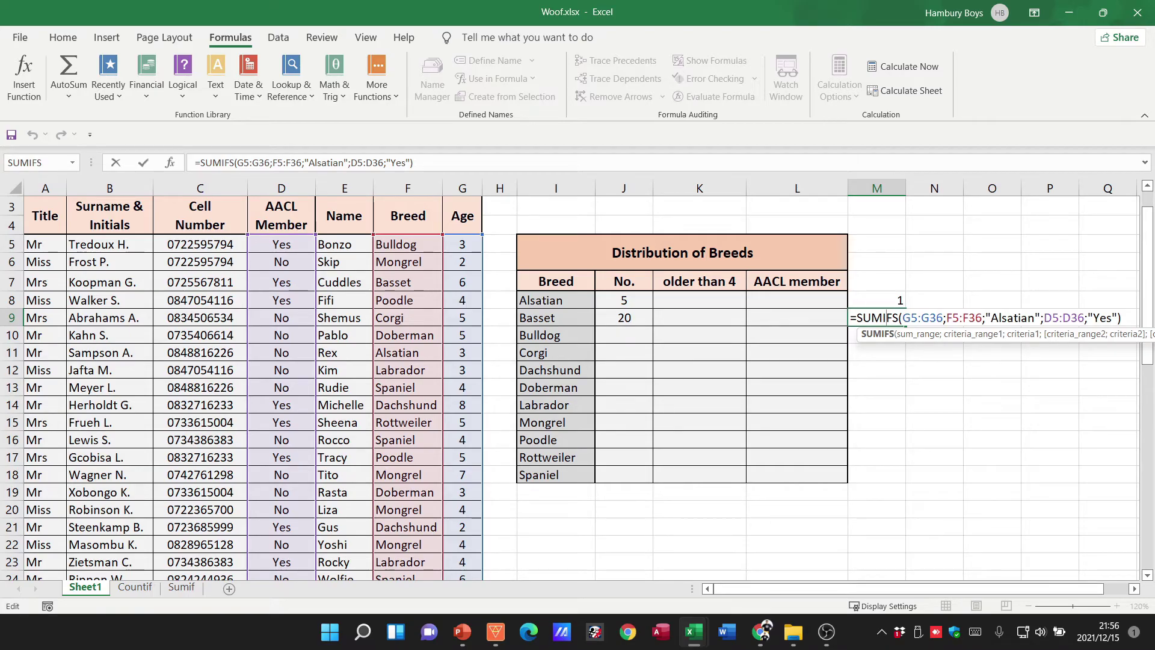
{"action": "key", "text": "ctrl+Return"}
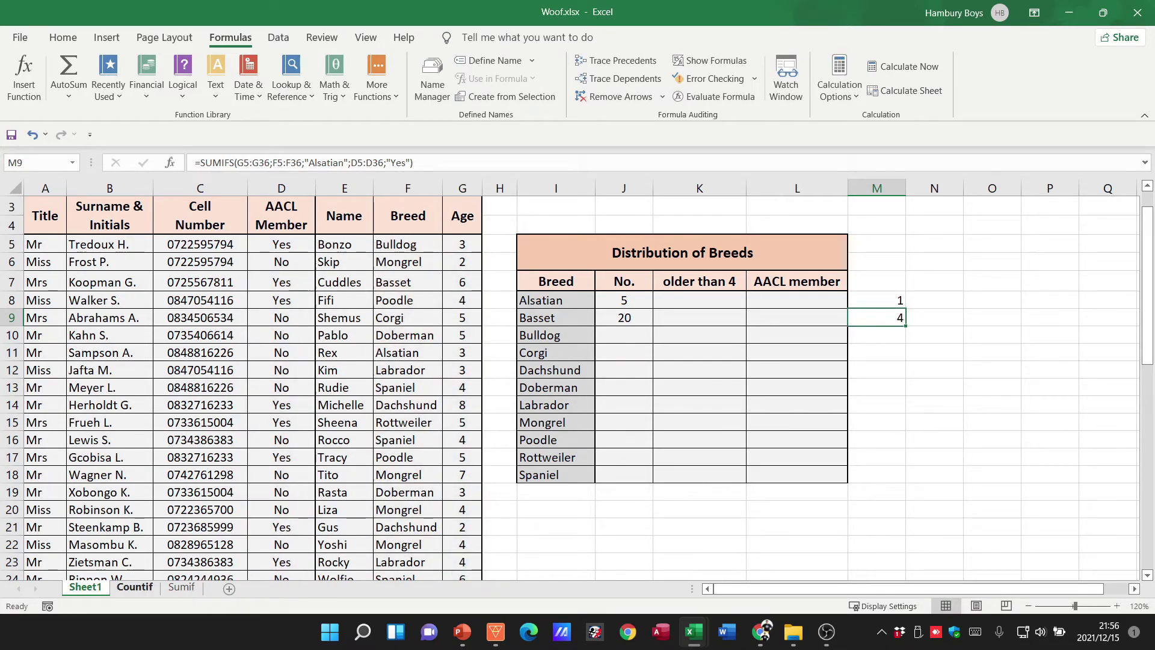